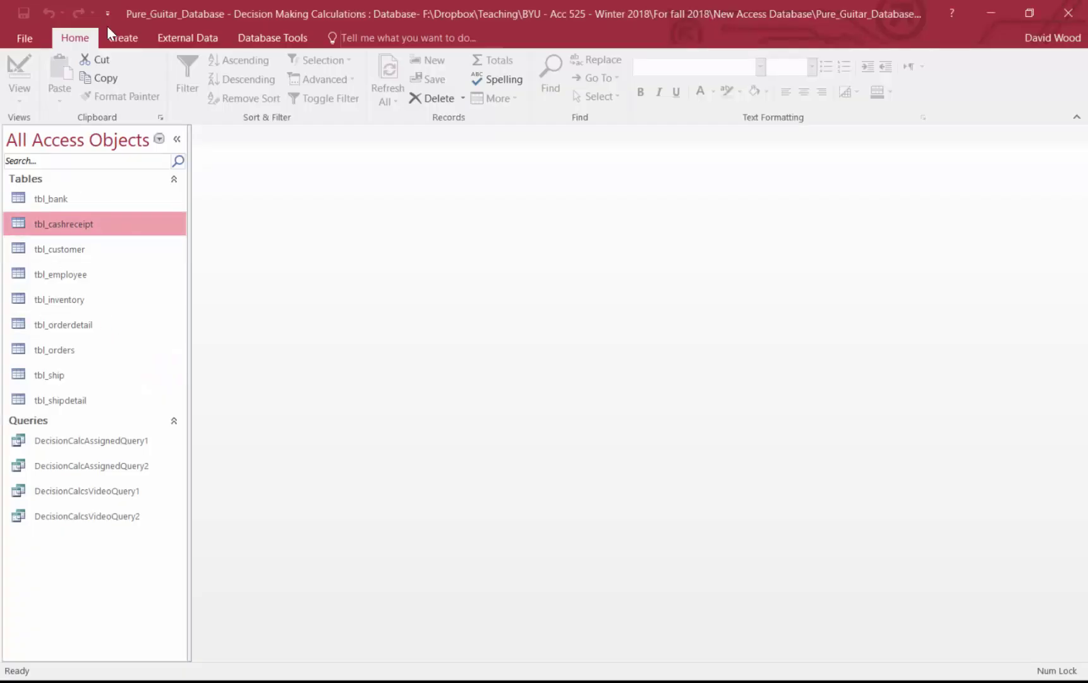
- Create a blank query design and add tbl_orders and tbl_ship from Show Table
{"action": "left_click", "coordinate": [123, 37]}
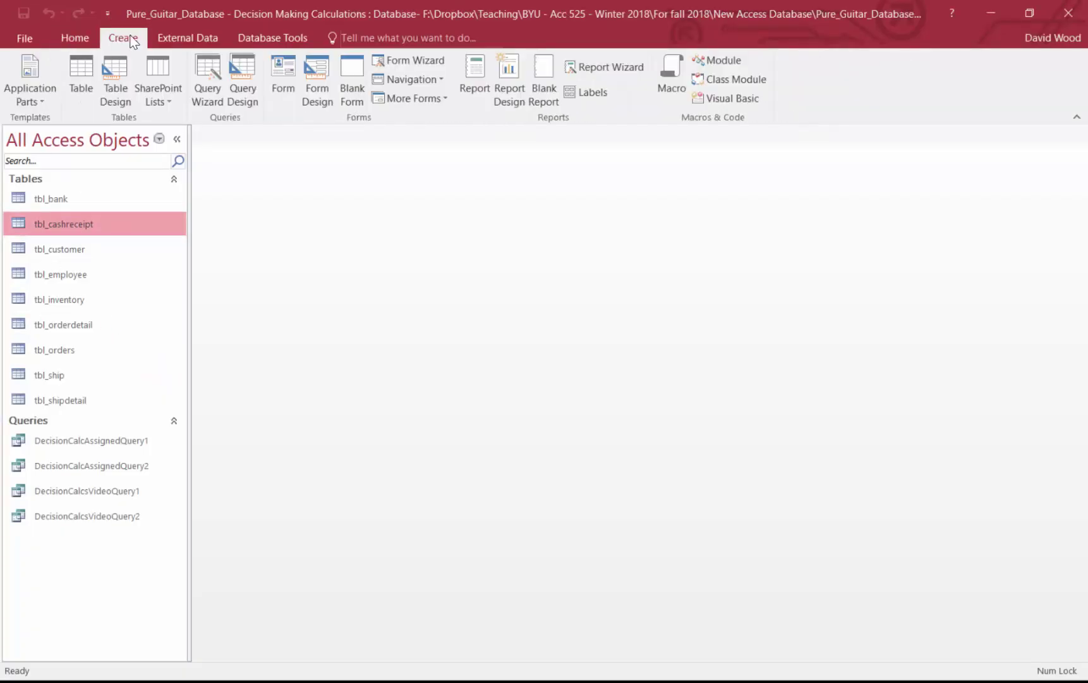
{"action": "left_click", "coordinate": [246, 68]}
{"action": "left_click_drag", "start_coordinate": [523, 252], "coordinate": [519, 191]}
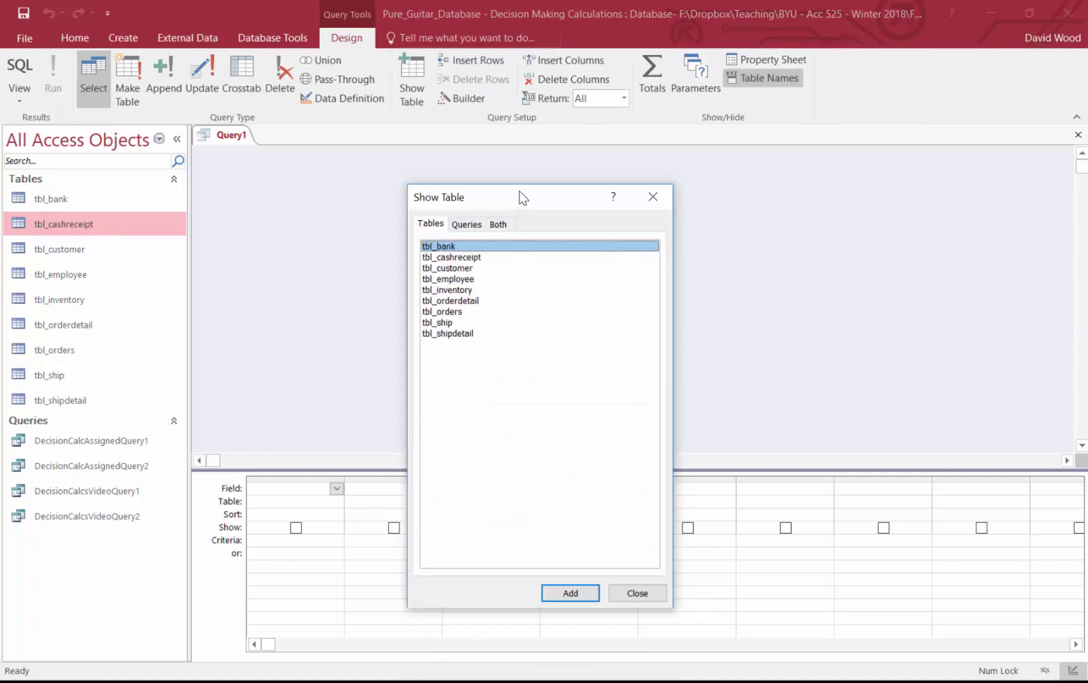
{"action": "double_click", "coordinate": [449, 312]}
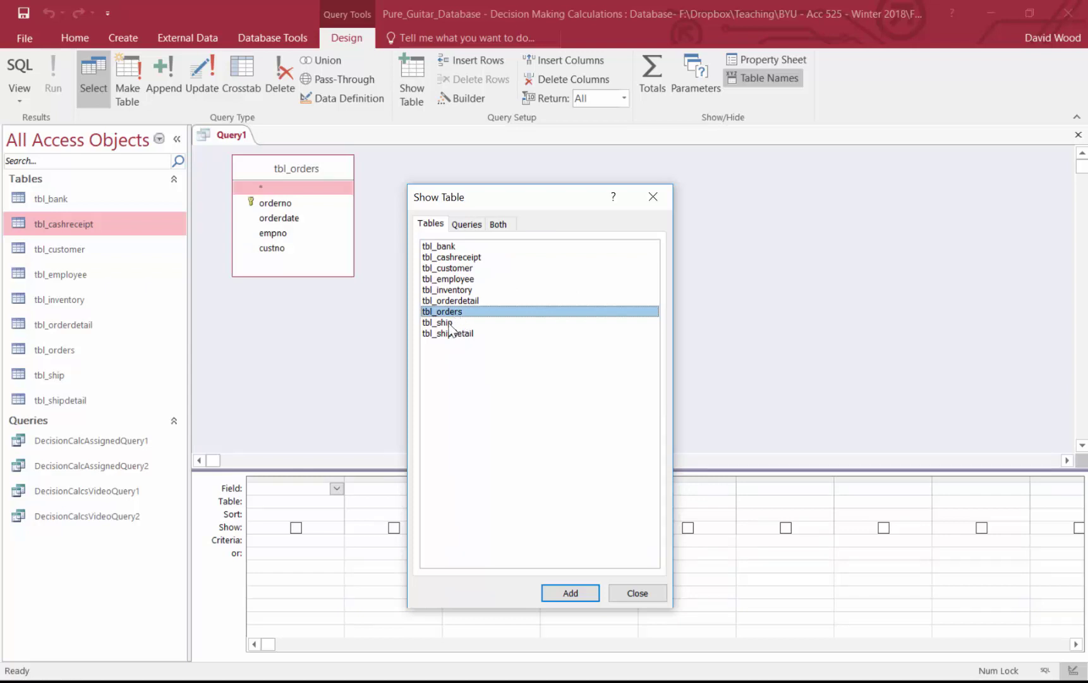
{"action": "double_click", "coordinate": [450, 323]}
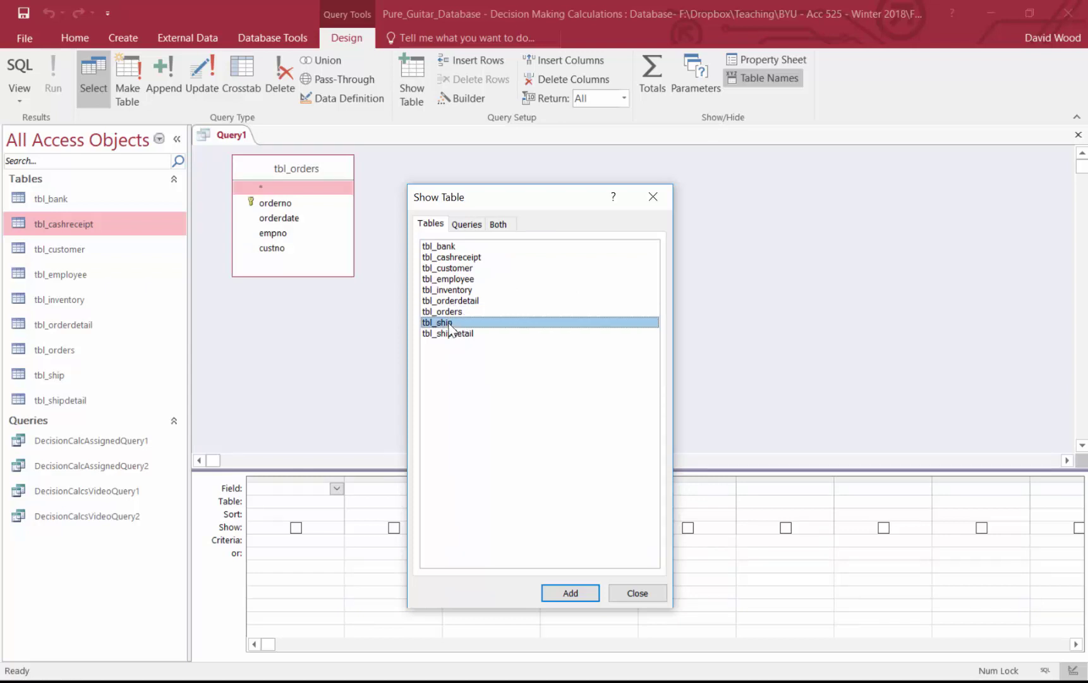
{"action": "left_click", "coordinate": [646, 595]}
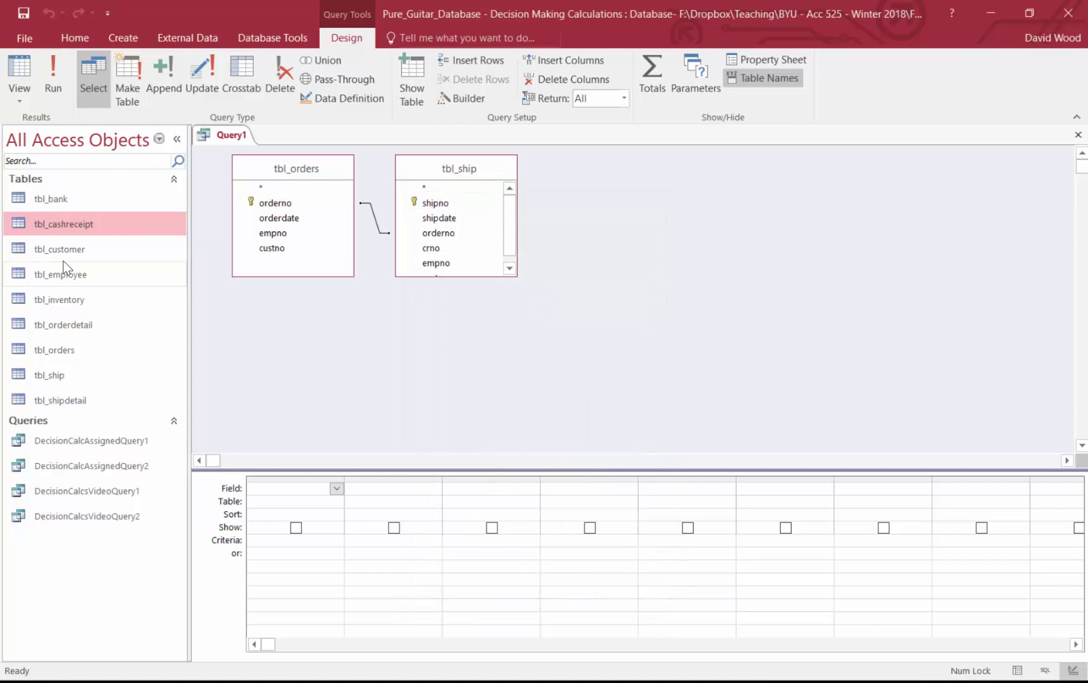
- Add orderno sorted descending and crno from tbl_ship, then view the 545-record datasheet
{"action": "left_click_drag", "start_coordinate": [69, 219], "coordinate": [596, 172]}
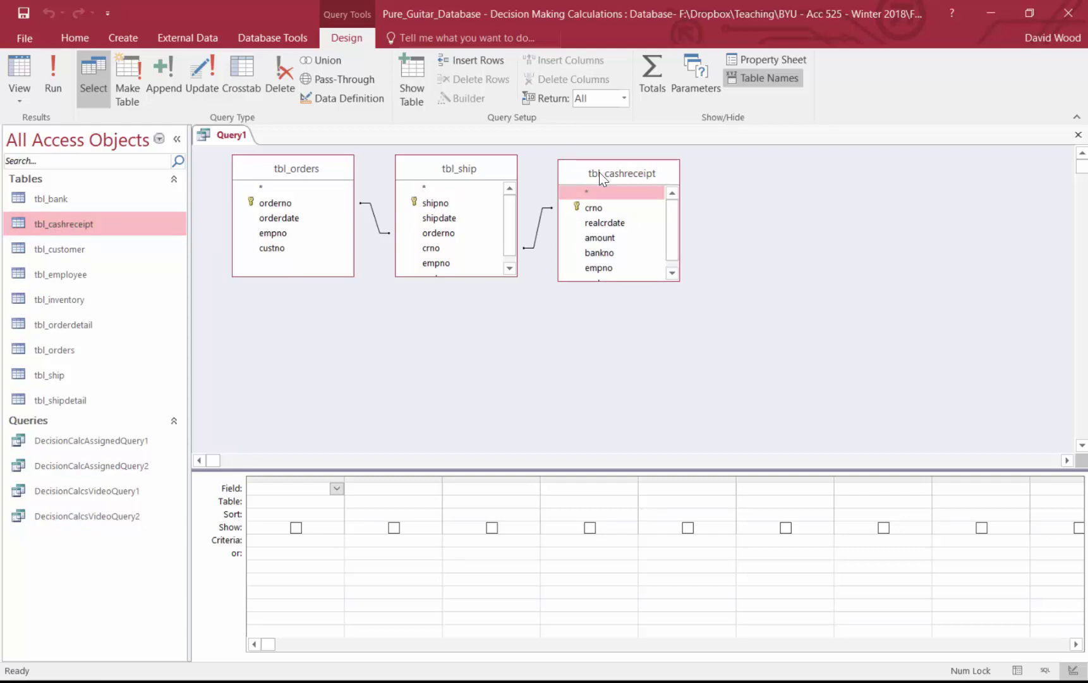
{"action": "key", "text": "Delete"}
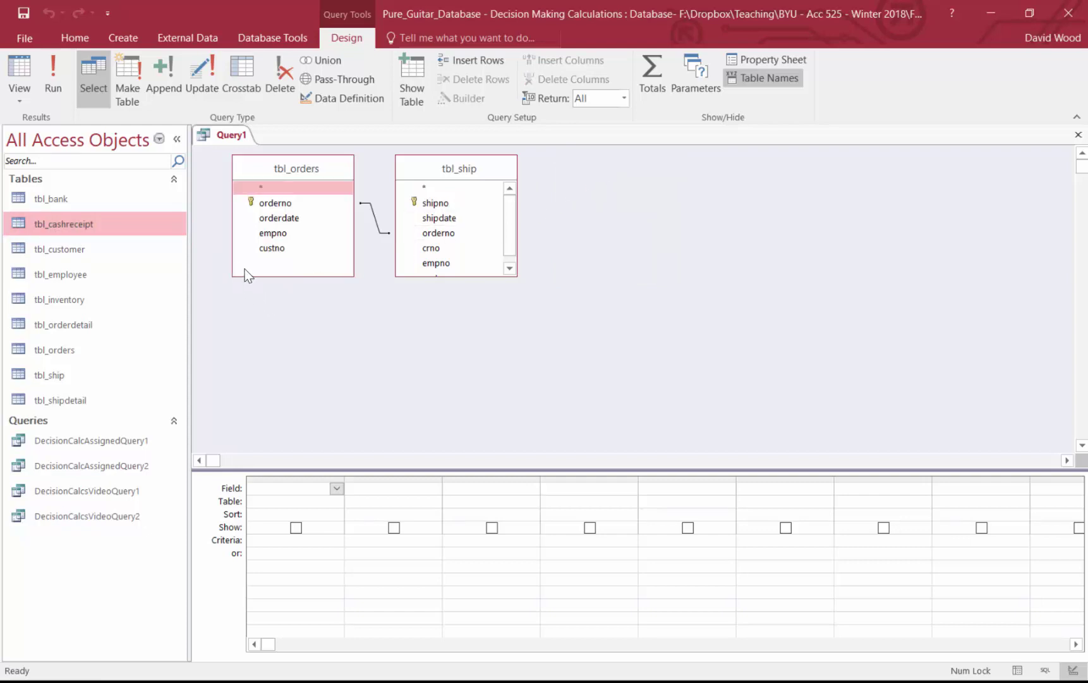
{"action": "double_click", "coordinate": [282, 203]}
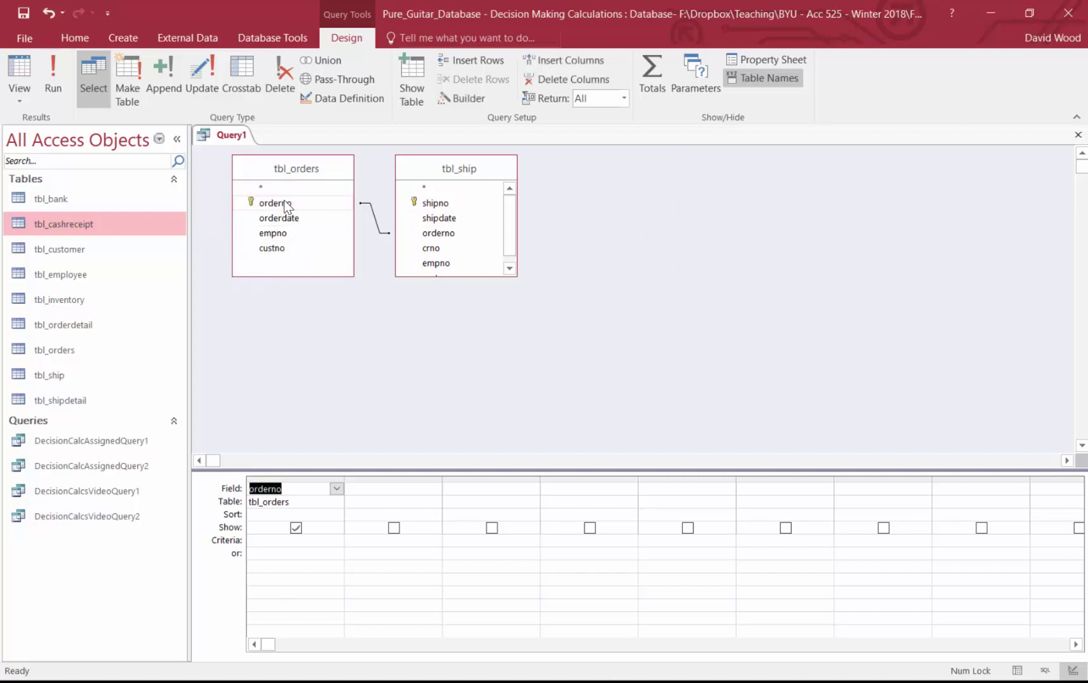
{"action": "left_click", "coordinate": [341, 514]}
{"action": "left_click", "coordinate": [316, 539]}
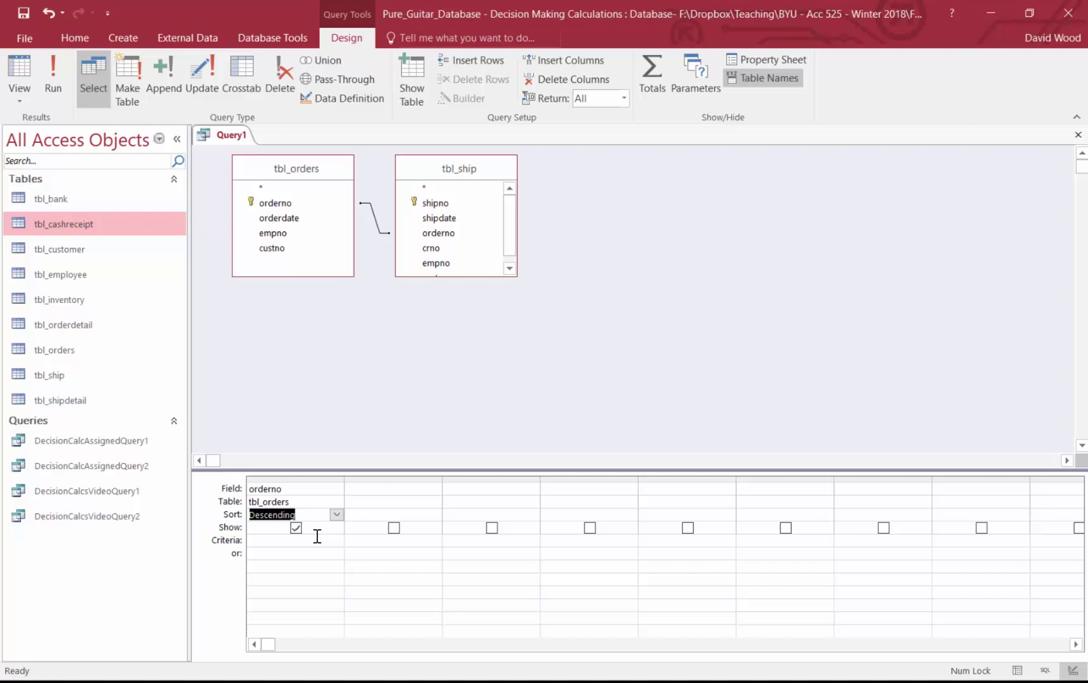
{"action": "double_click", "coordinate": [445, 247]}
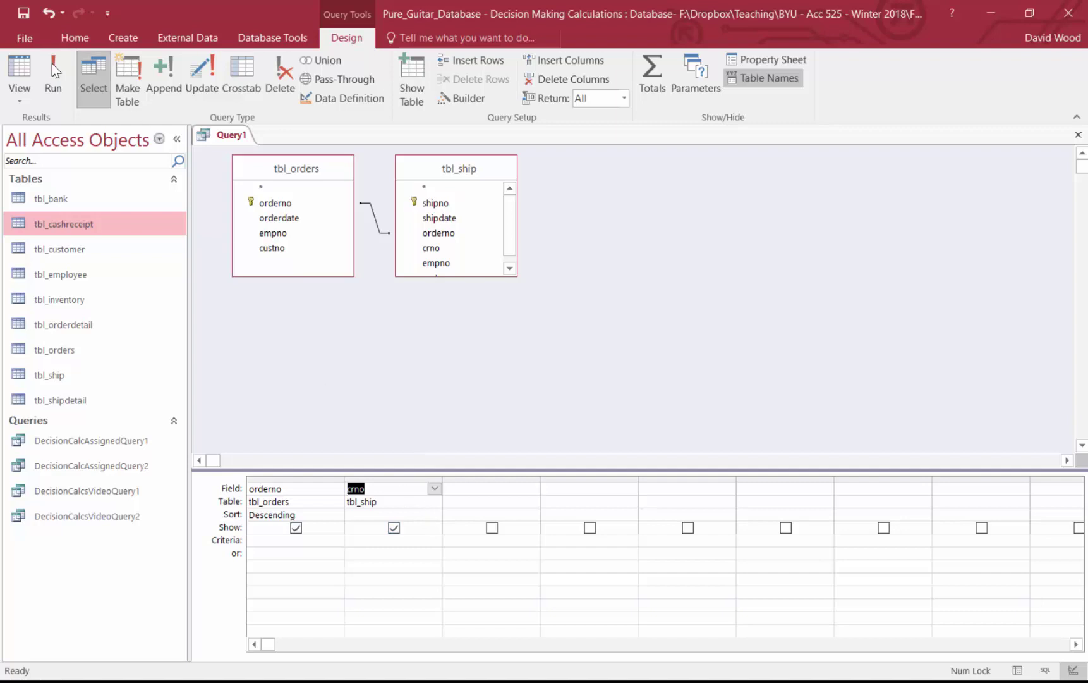
{"action": "left_click", "coordinate": [19, 68]}
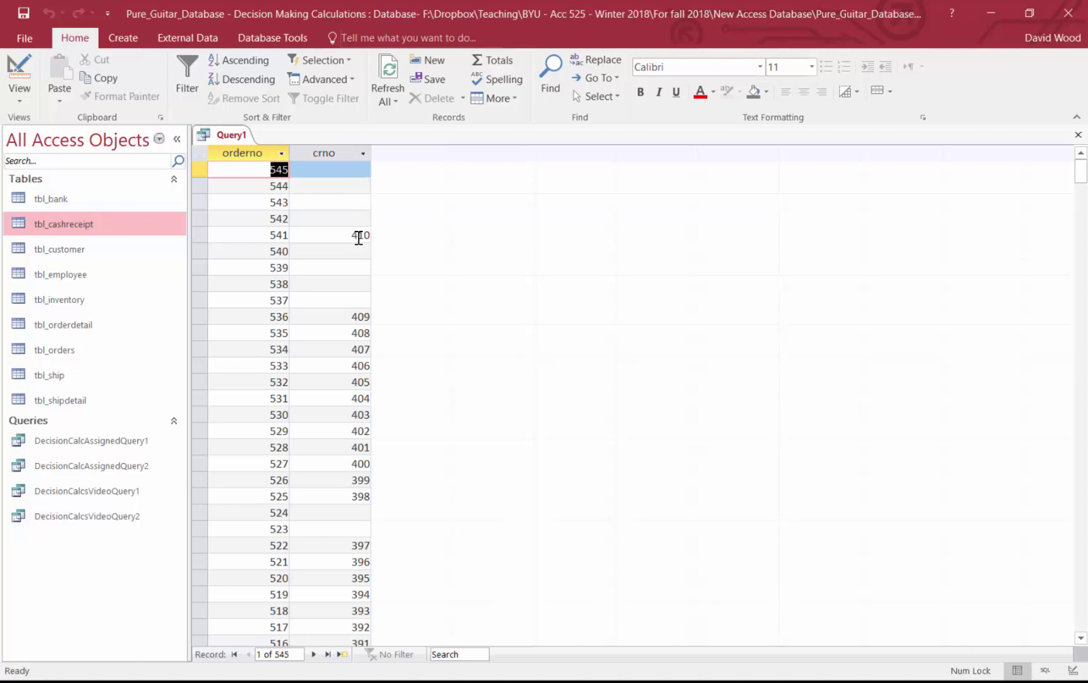
- Switch Query1 from the datasheet back to Design view
{"action": "left_click", "coordinate": [19, 76]}
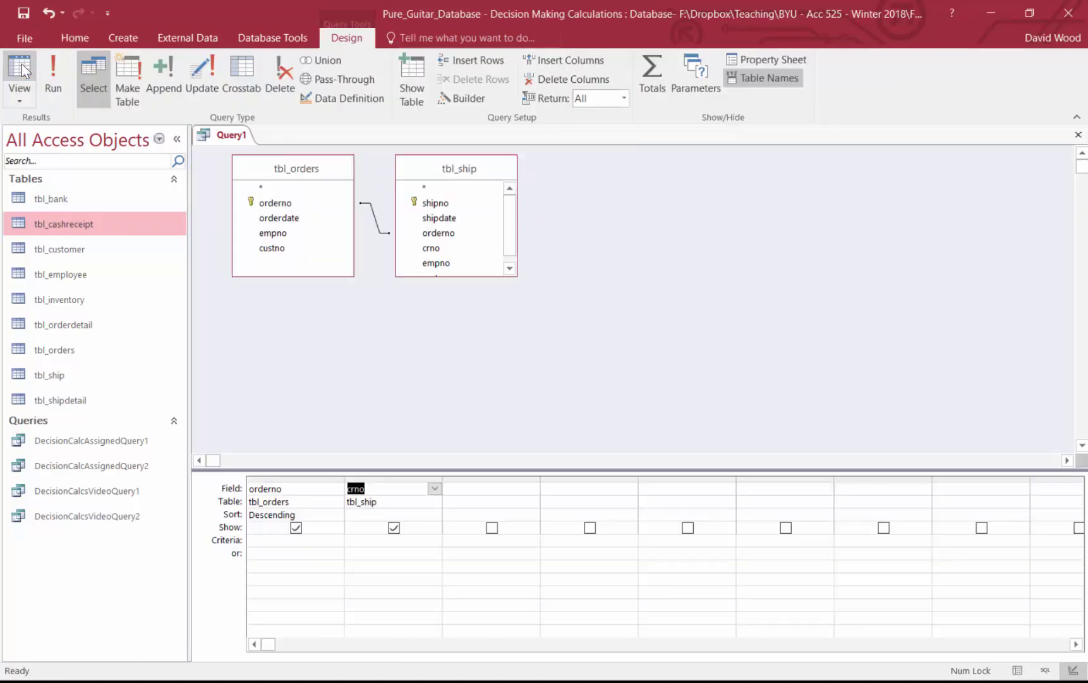
- In the third column's Expression Builder, enter status: IIF([tbl_ship]![crno] Is not null,"Paid","Not Paid")
{"action": "left_click", "coordinate": [473, 490]}
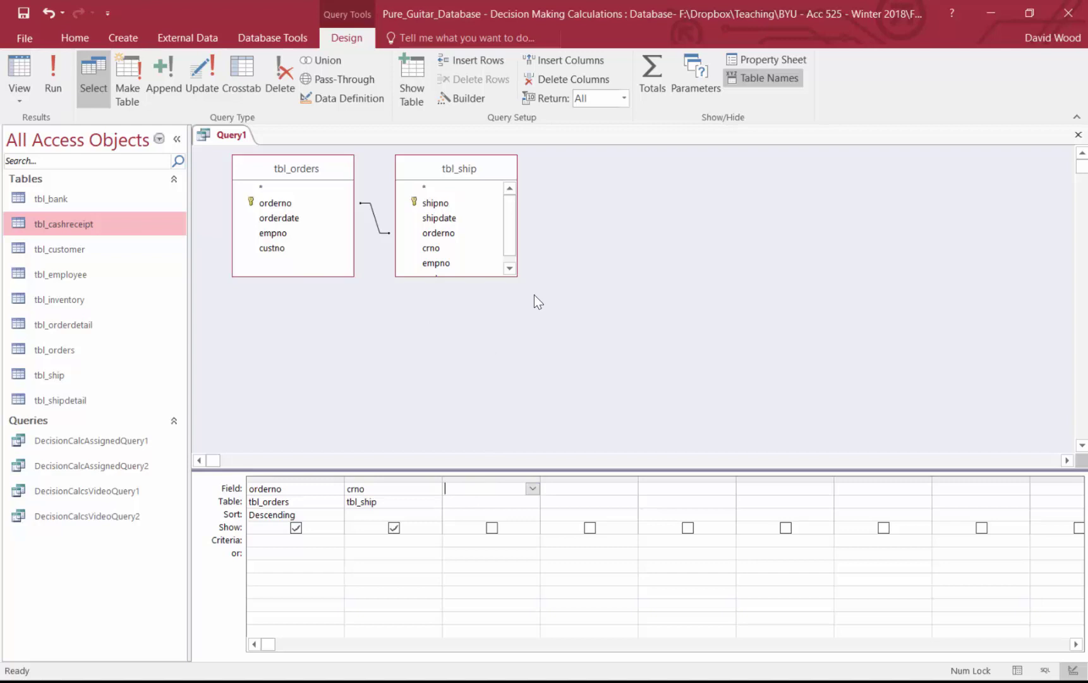
{"action": "left_click", "coordinate": [479, 95]}
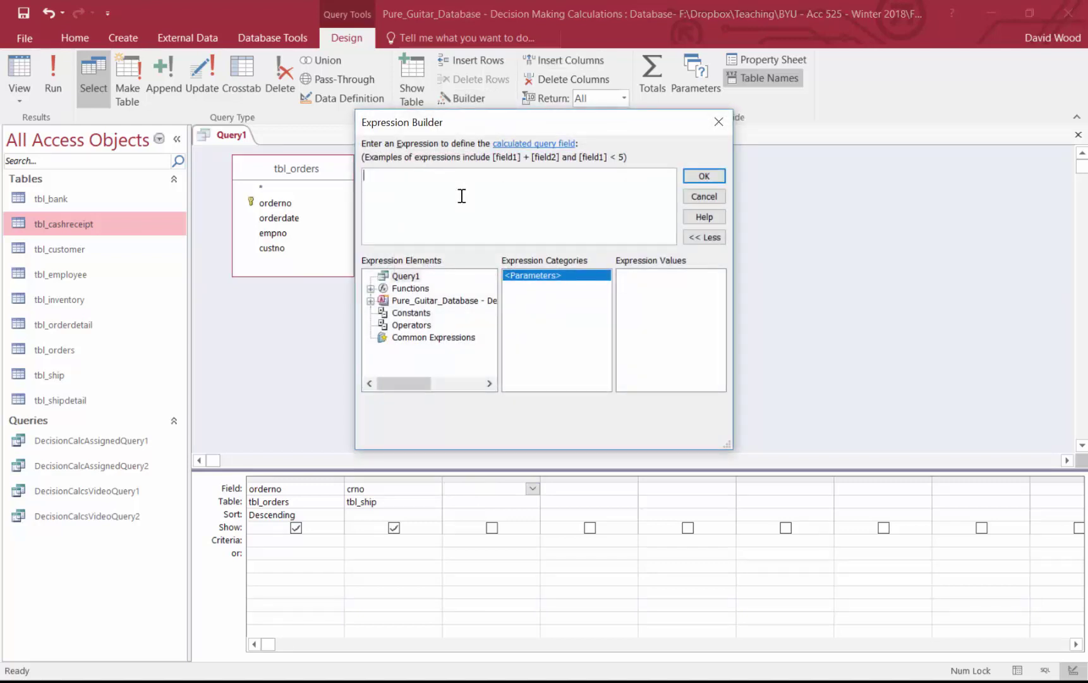
{"action": "type", "text": "status: II"}
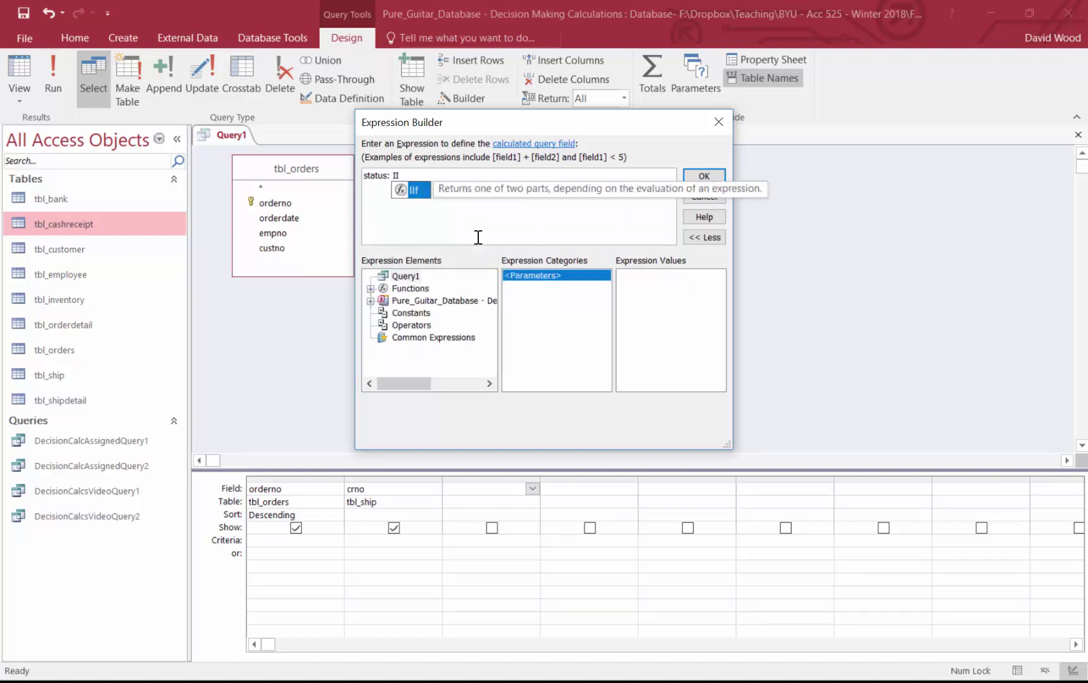
{"action": "type", "text": "F("}
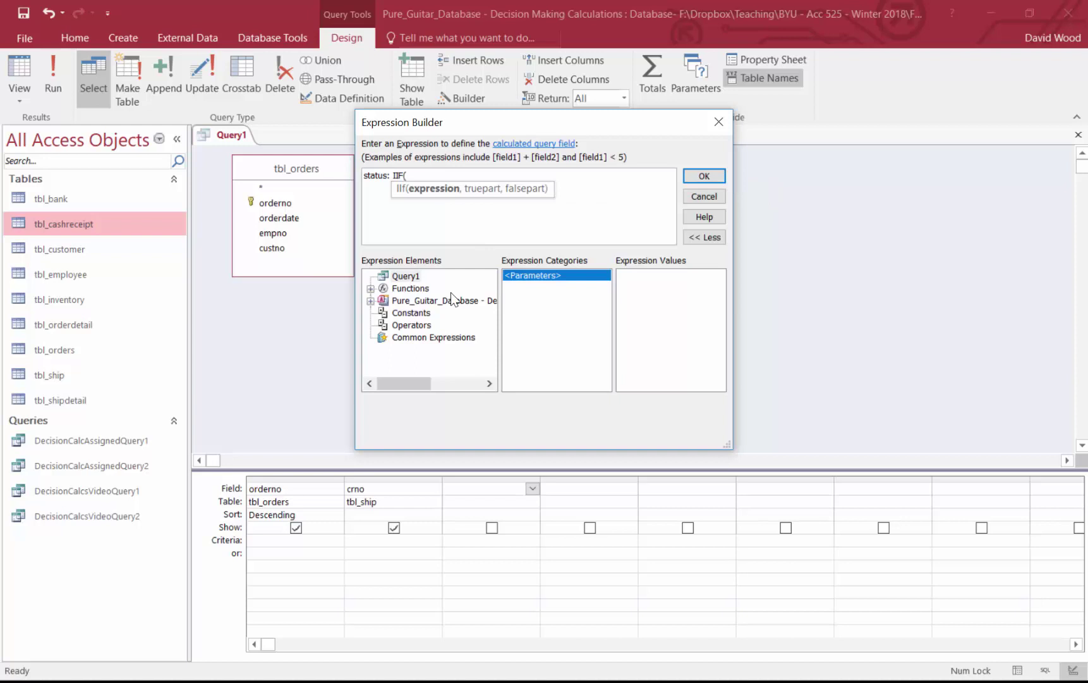
{"action": "left_click", "coordinate": [371, 300]}
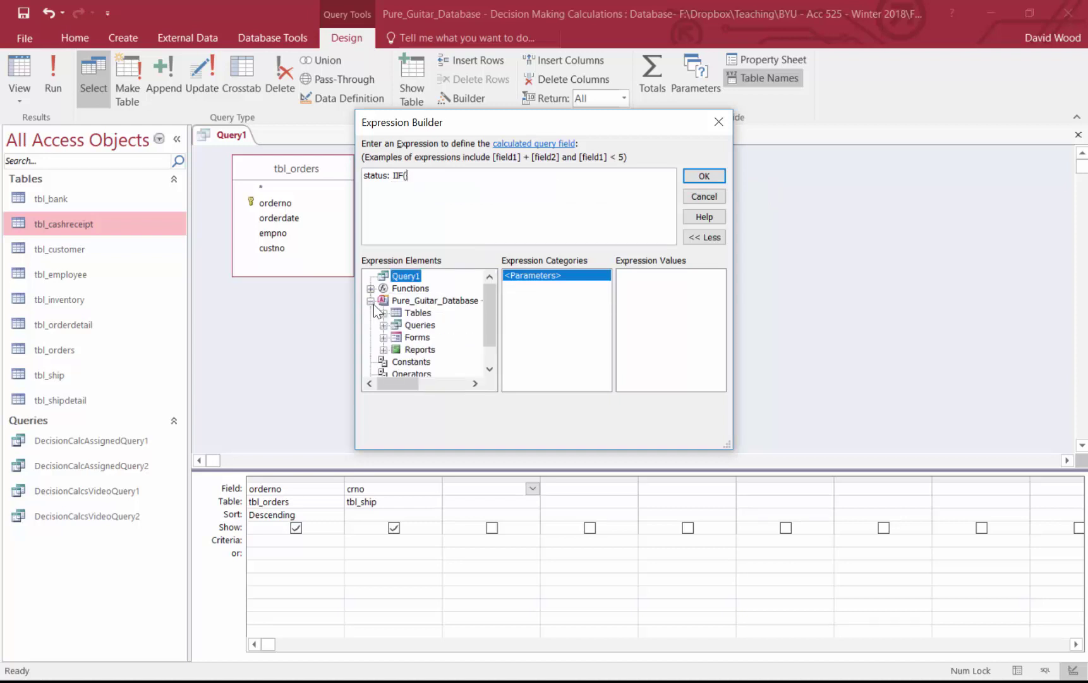
{"action": "left_click", "coordinate": [383, 312]}
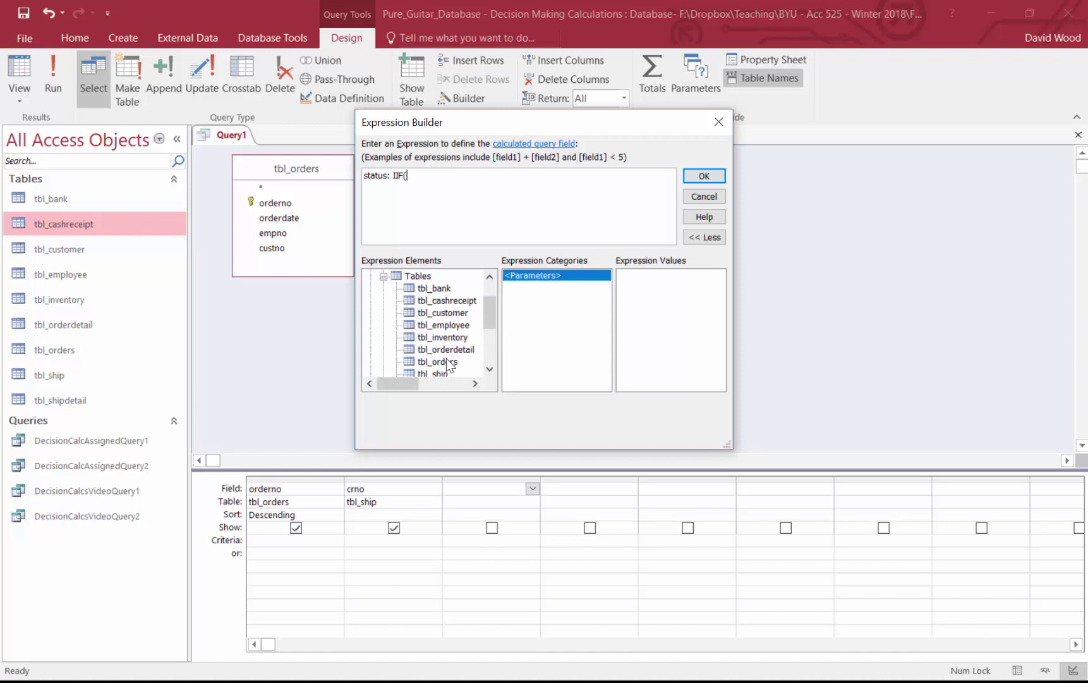
{"action": "left_click", "coordinate": [436, 372]}
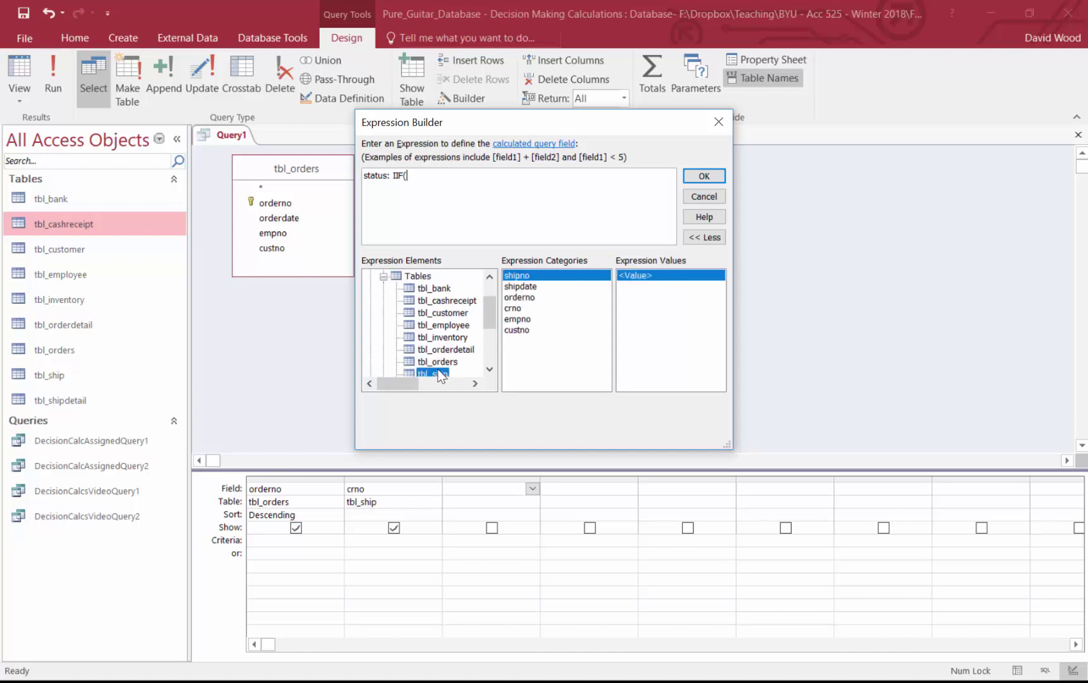
{"action": "double_click", "coordinate": [512, 308]}
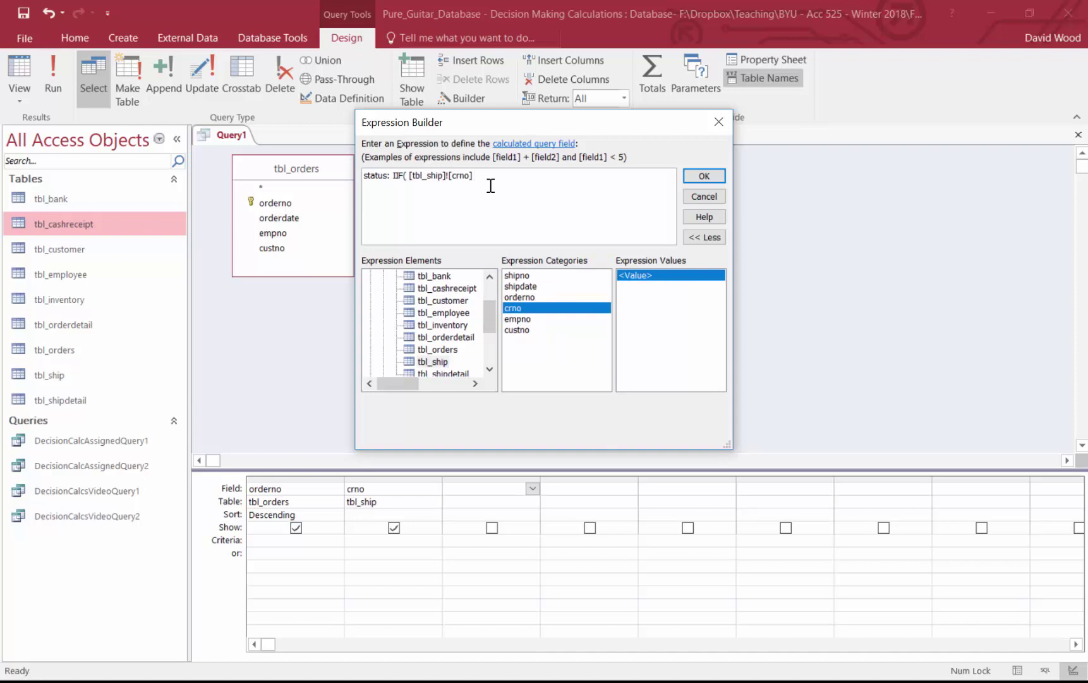
{"action": "type", "text": "I"}
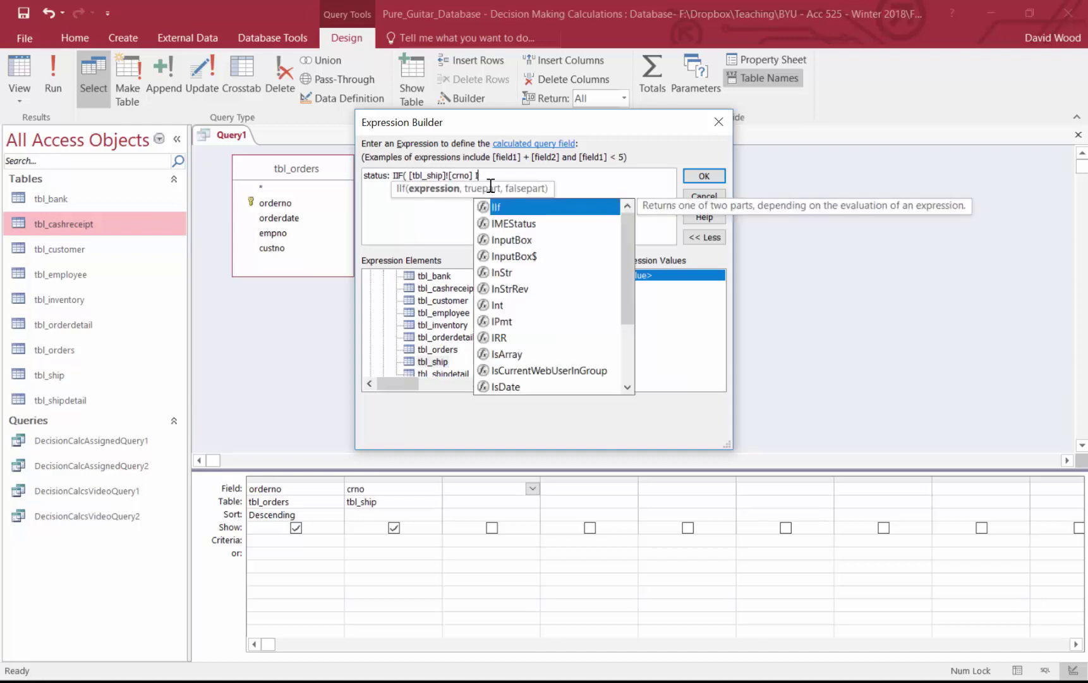
{"action": "type", "text": "s not null,"}
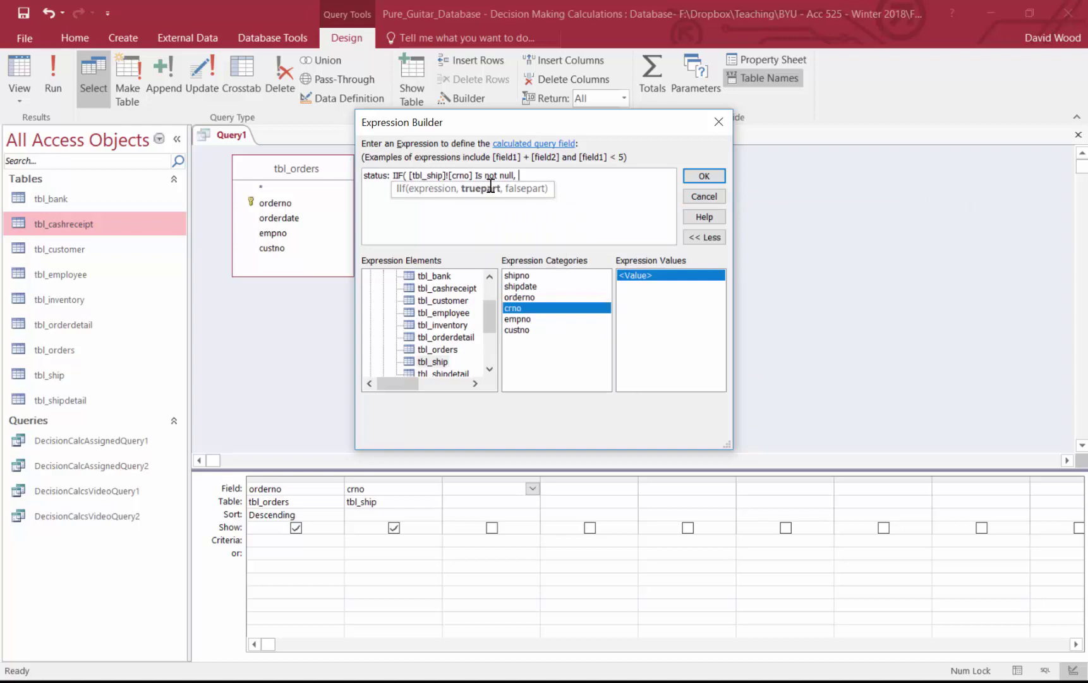
{"action": "type", "text": "\"Paid\", \"Not Paid\")"}
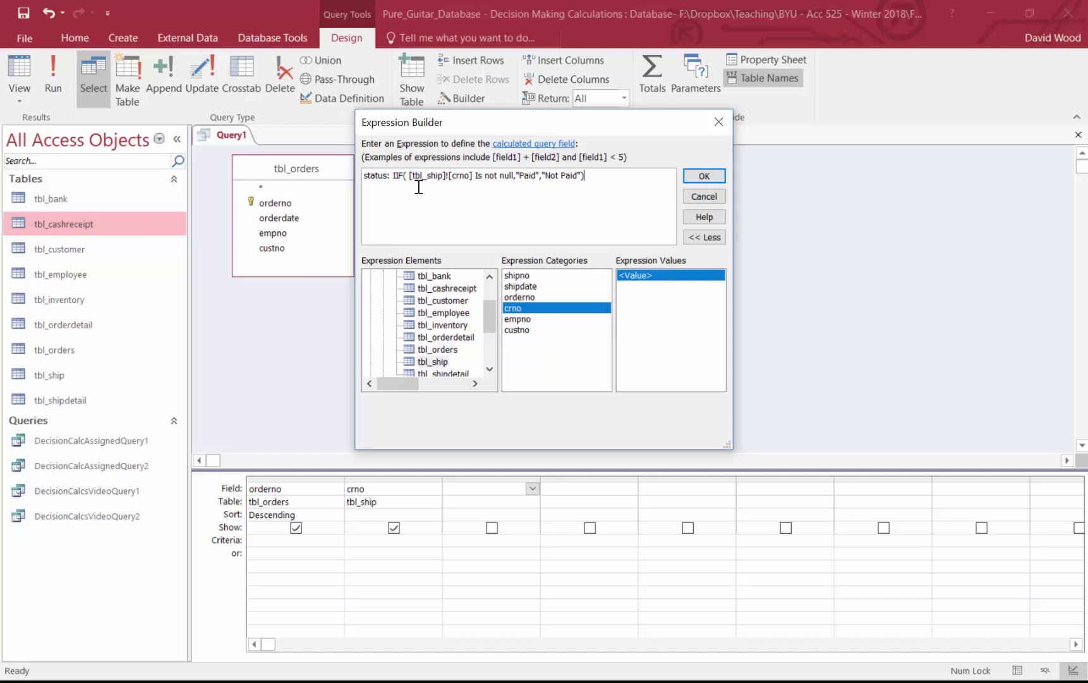
{"action": "left_click", "coordinate": [704, 176]}
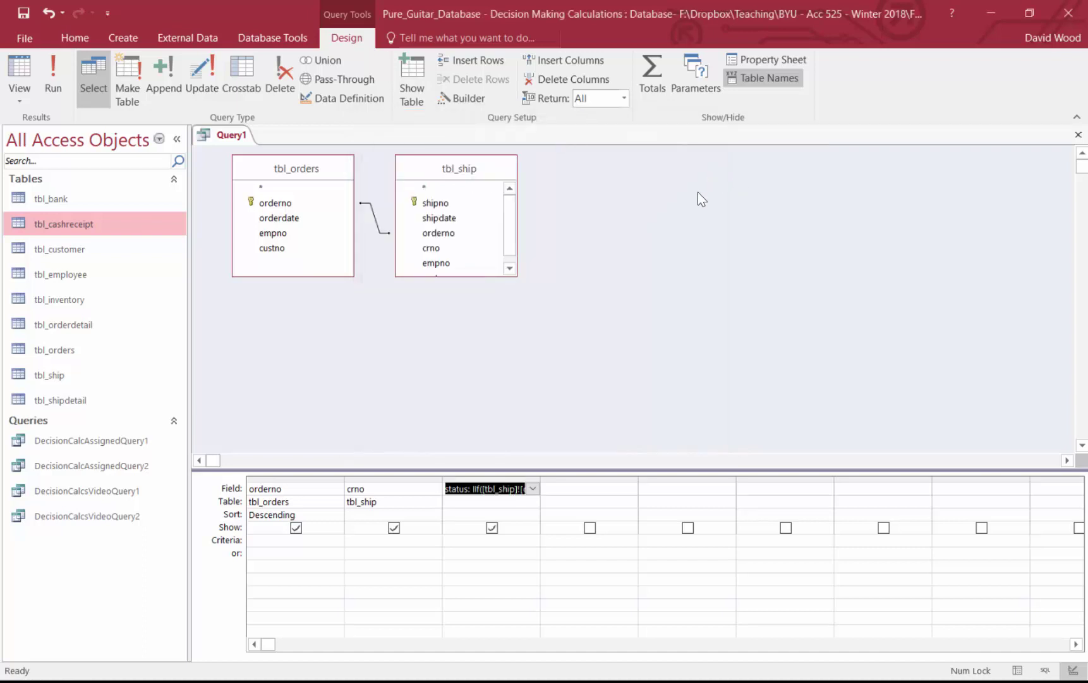
{"action": "left_click", "coordinate": [31, 61]}
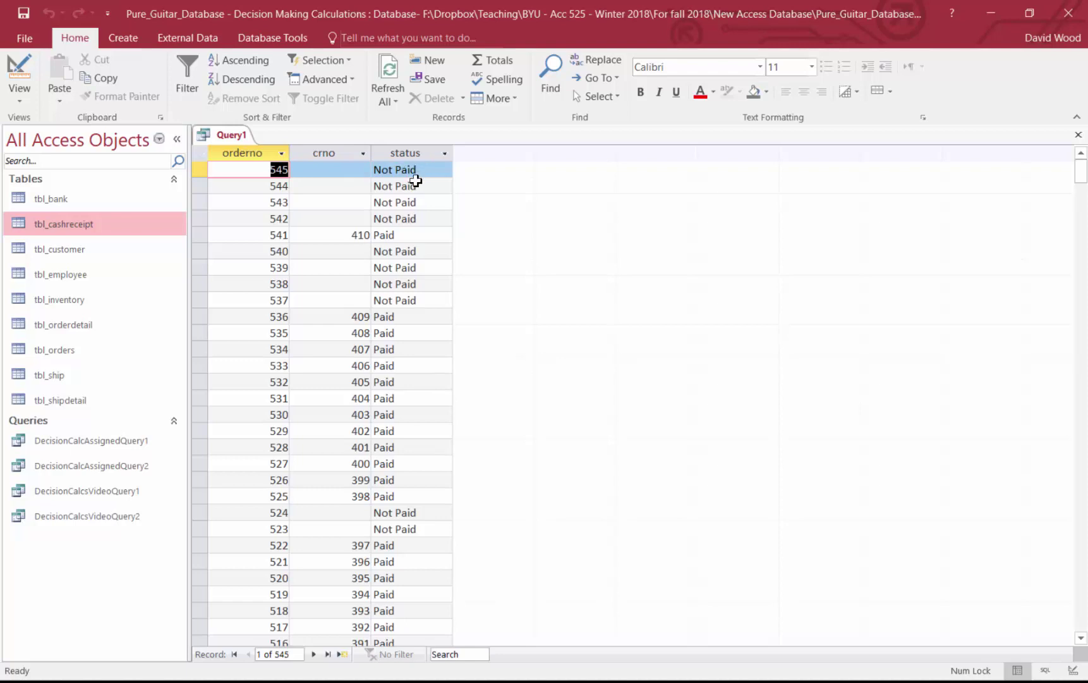
{"action": "left_click", "coordinate": [19, 63]}
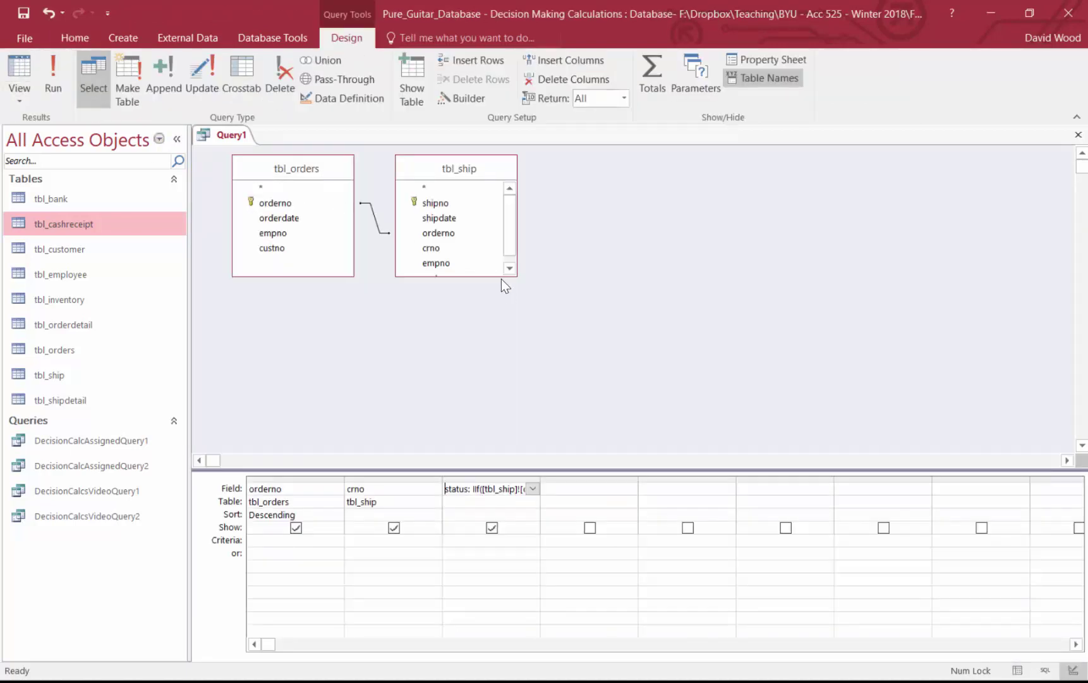
- Add tbl_cashreceipt joined to tbl_ship, run the query and sort status descending
{"action": "left_click", "coordinate": [500, 276]}
{"action": "left_click_drag", "start_coordinate": [500, 276], "coordinate": [504, 313]}
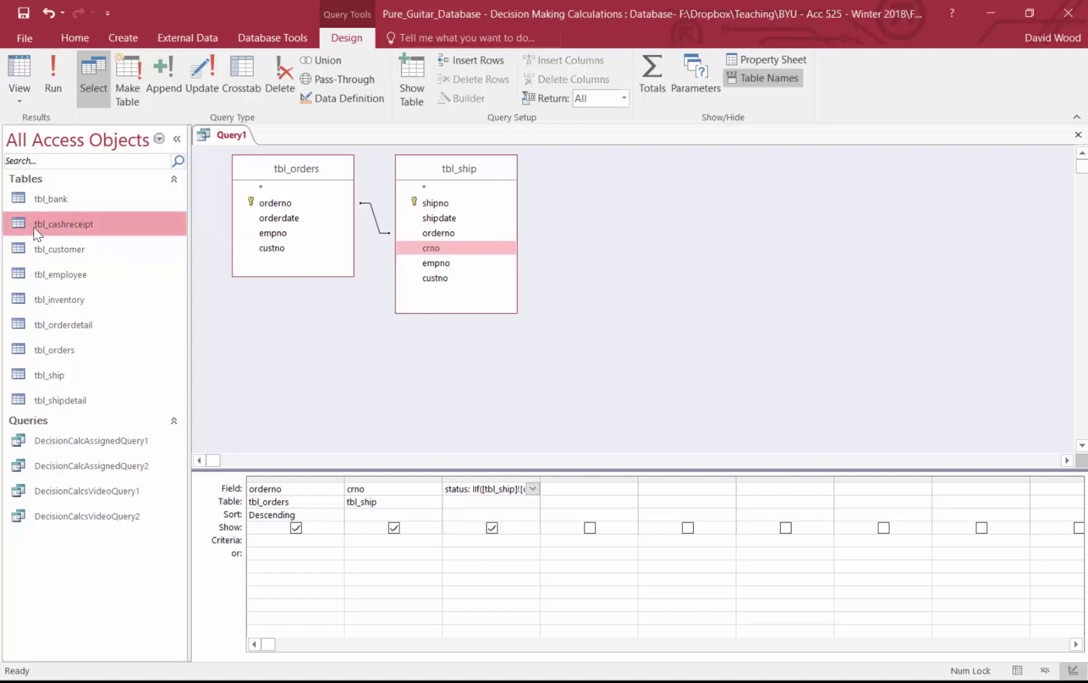
{"action": "left_click_drag", "start_coordinate": [32, 226], "coordinate": [603, 170]}
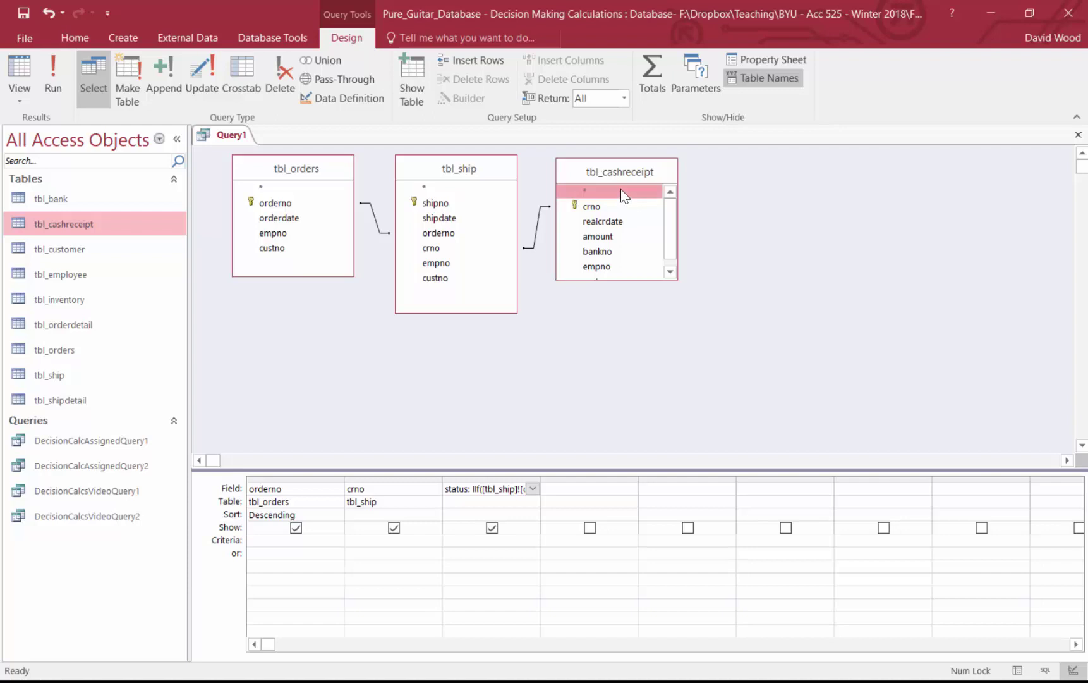
{"action": "left_click", "coordinate": [37, 57]}
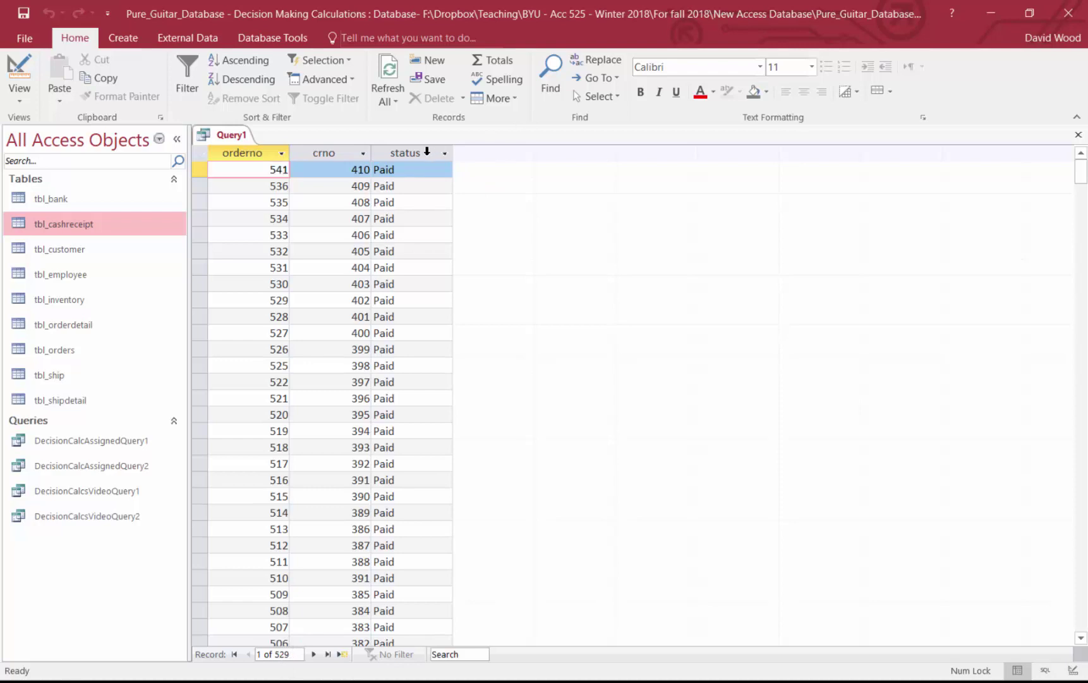
{"action": "left_click", "coordinate": [427, 152]}
{"action": "left_click", "coordinate": [251, 81]}
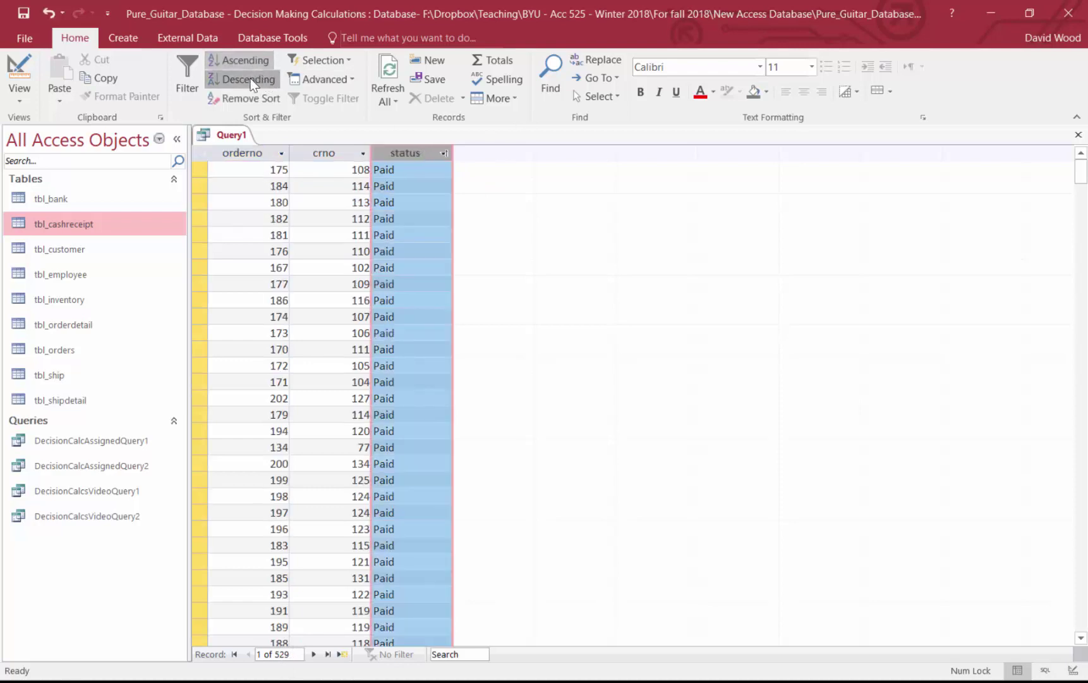
- In Design view, inspect the tbl_ship–tbl_cashreceipt Join Properties without changing them
{"action": "left_click", "coordinate": [27, 66]}
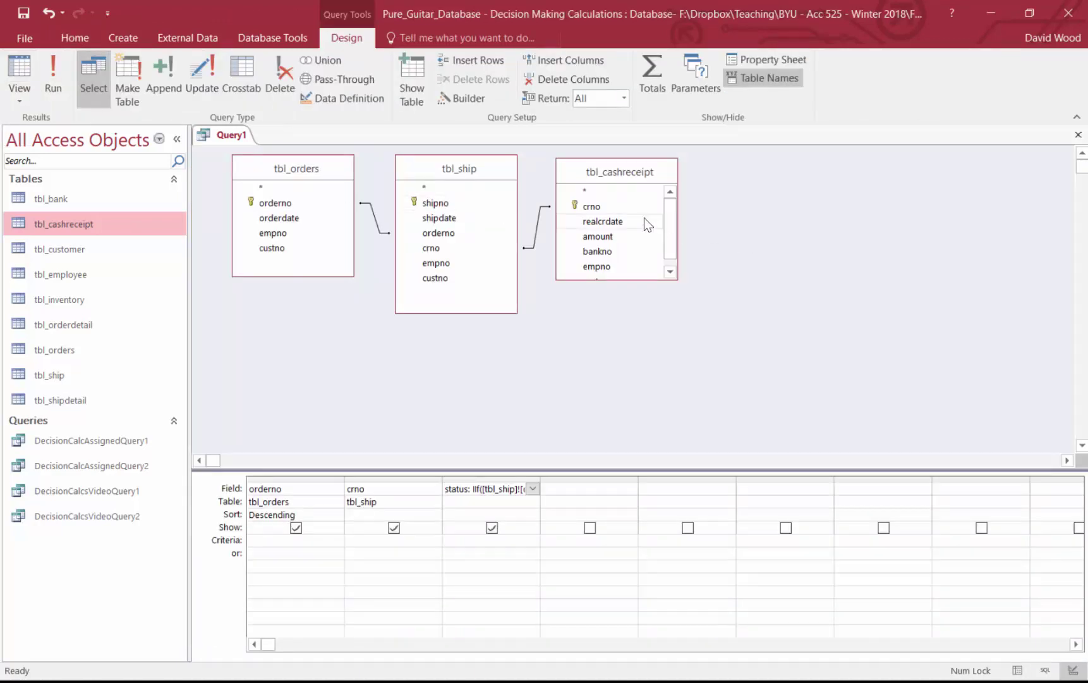
{"action": "left_click", "coordinate": [539, 228]}
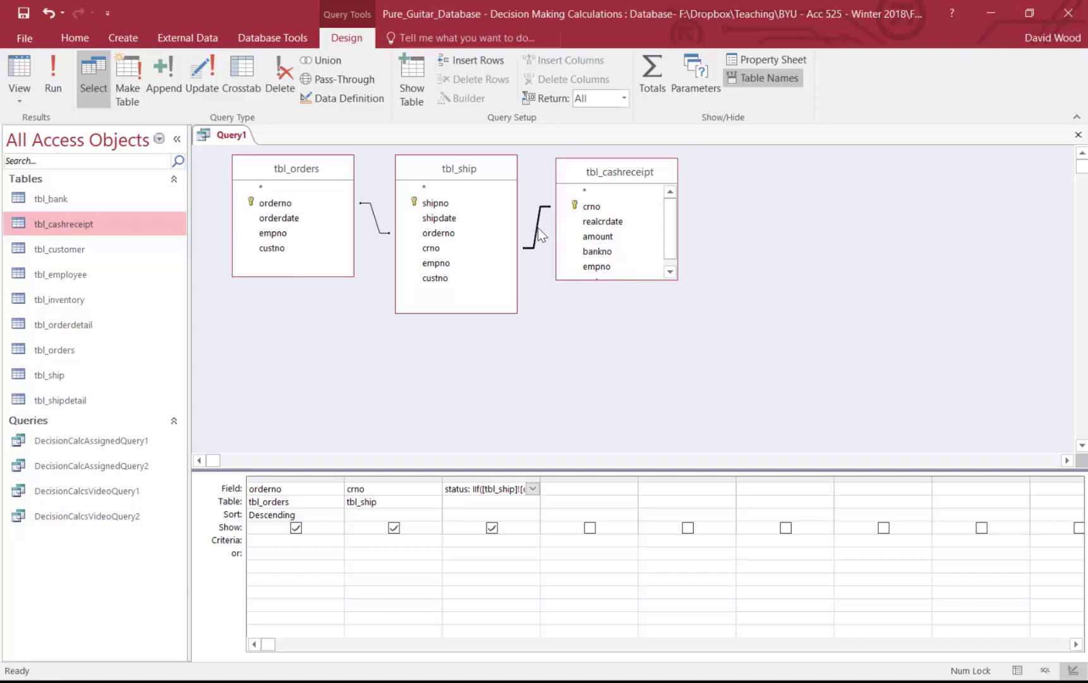
{"action": "double_click", "coordinate": [538, 228]}
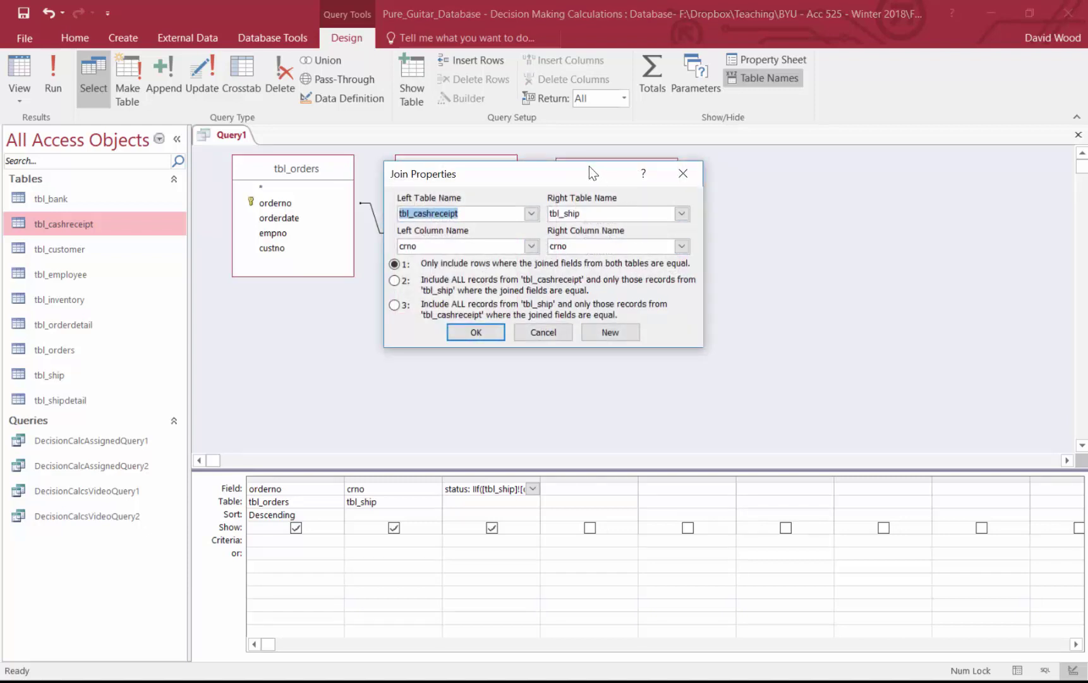
{"action": "left_click_drag", "start_coordinate": [589, 166], "coordinate": [562, 335]}
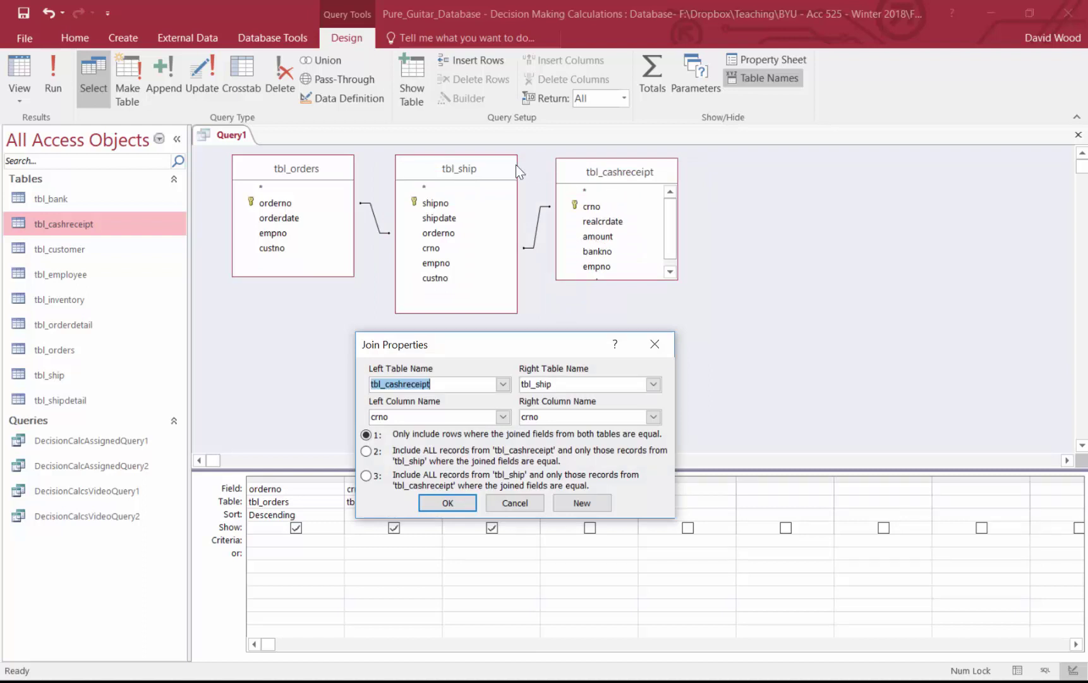
{"action": "left_click", "coordinate": [660, 341]}
- Delete tbl_cashreceipt from Query1, run it, and return to Design view
{"action": "left_click", "coordinate": [616, 171]}
{"action": "key", "text": "Delete"}
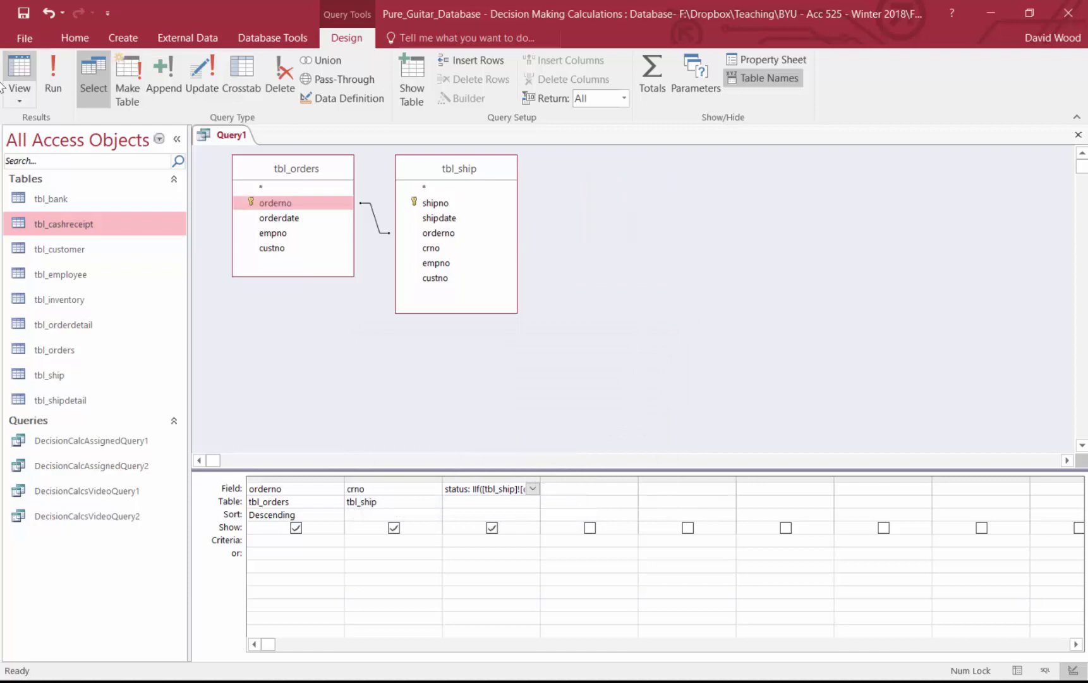
{"action": "left_click", "coordinate": [24, 74]}
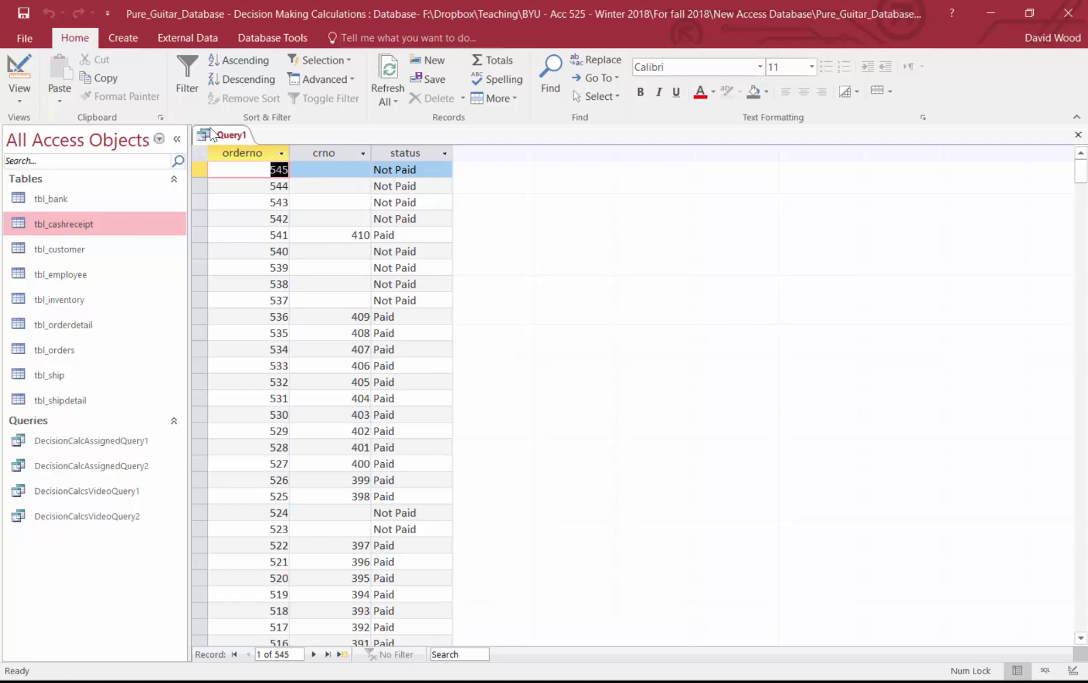
{"action": "left_click", "coordinate": [19, 73]}
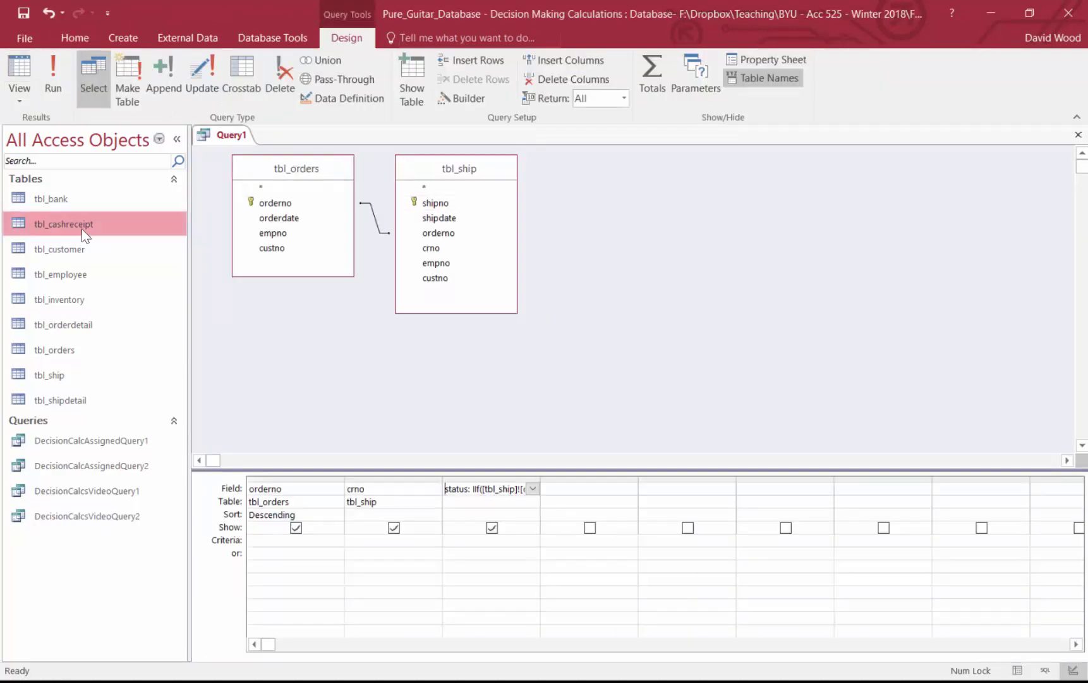
- Re-add tbl_cashreceipt with a join keeping all tbl_ship records, then run the query
{"action": "left_click_drag", "start_coordinate": [81, 228], "coordinate": [591, 175]}
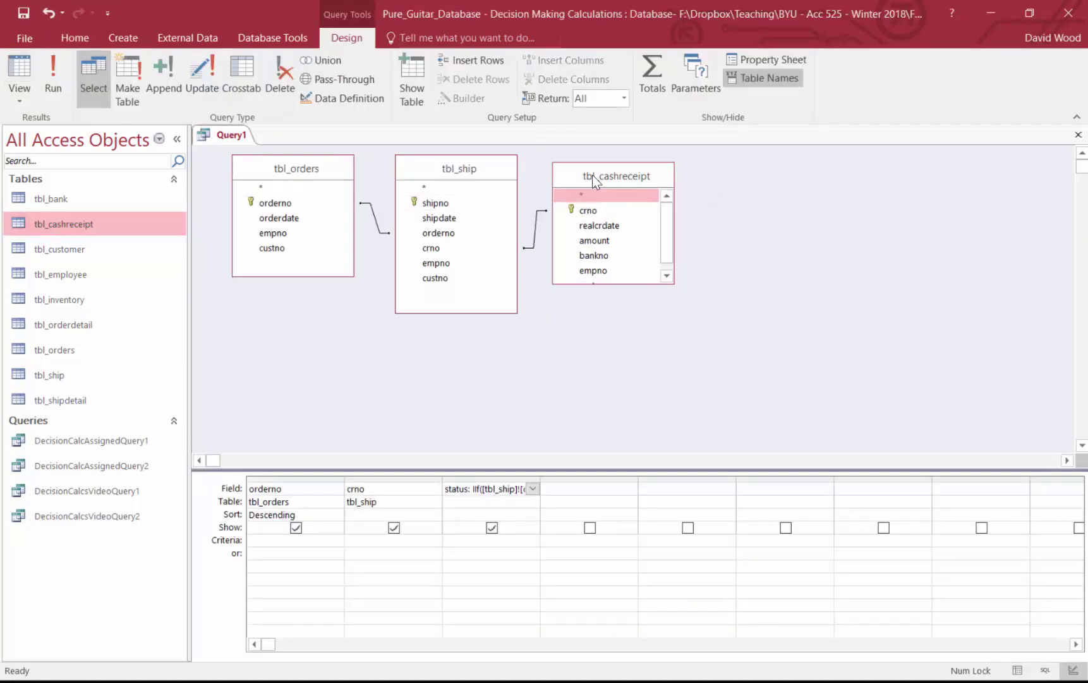
{"action": "double_click", "coordinate": [535, 229]}
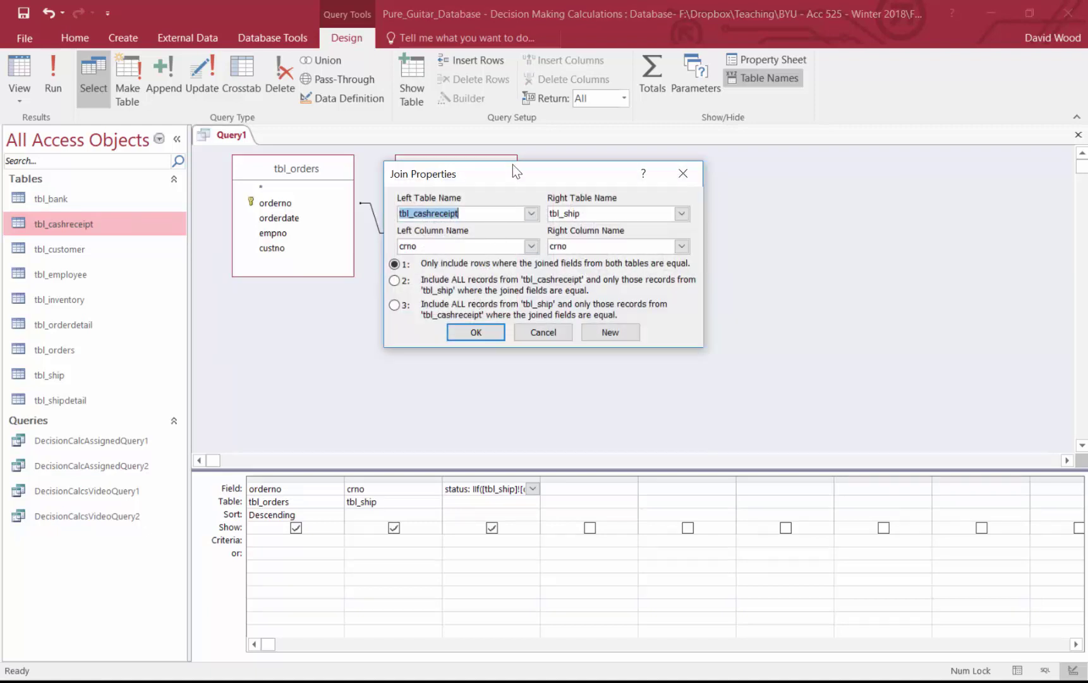
{"action": "left_click_drag", "start_coordinate": [519, 168], "coordinate": [653, 223]}
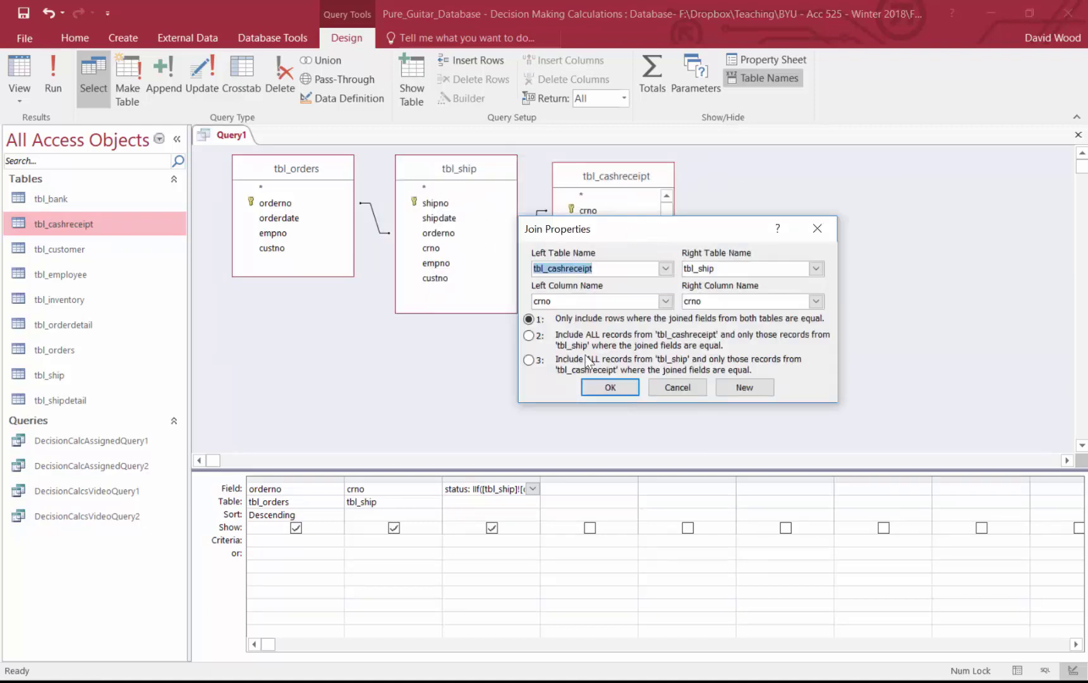
{"action": "left_click", "coordinate": [530, 360]}
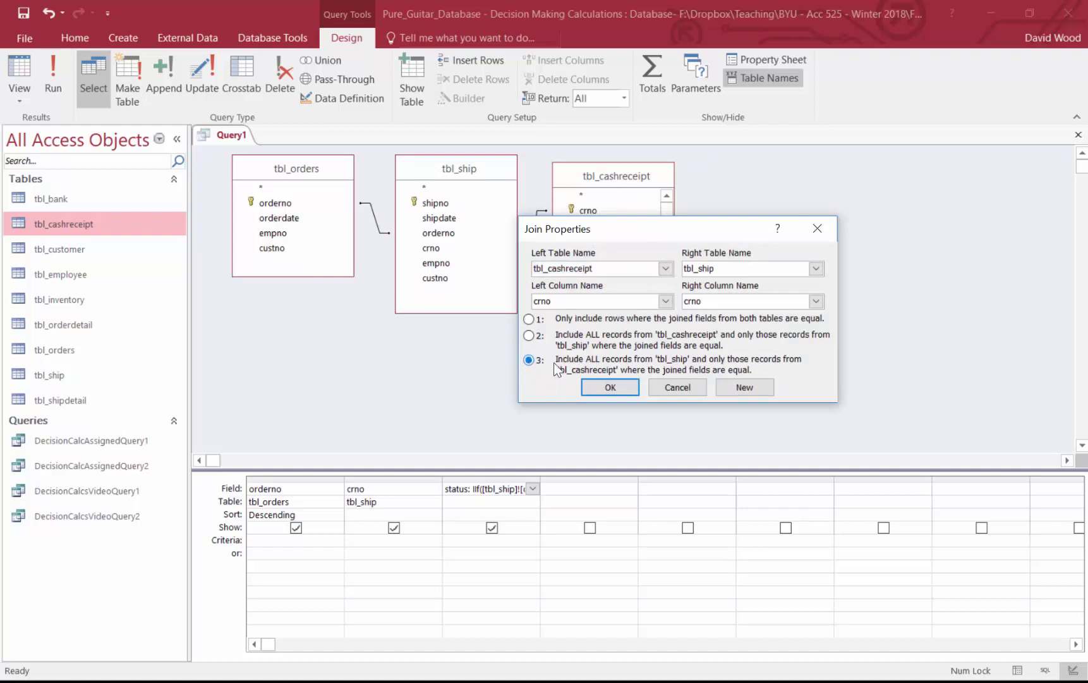
{"action": "left_click", "coordinate": [609, 388]}
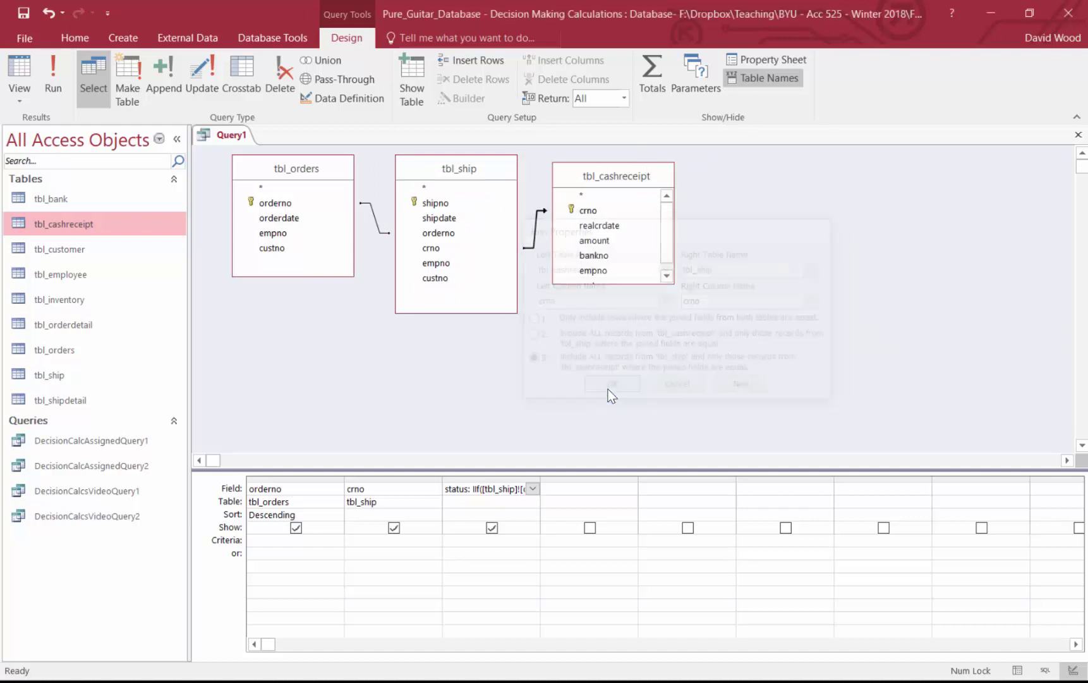
{"action": "left_click", "coordinate": [24, 71]}
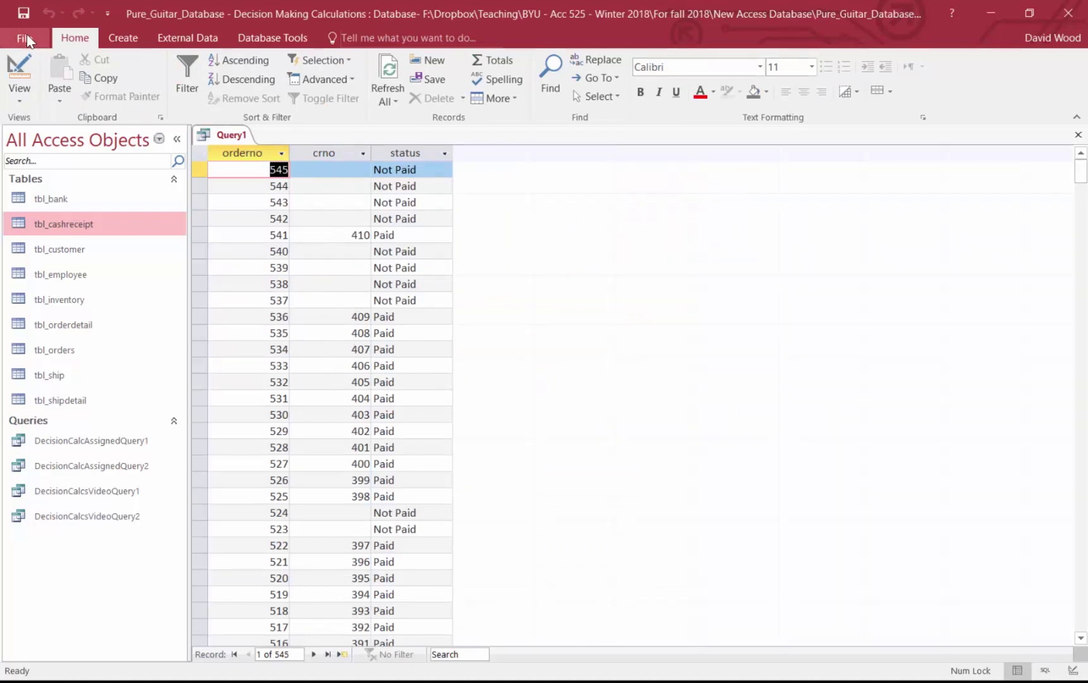
- Return to Design view and delete tbl_cashreceipt from Query1
{"action": "left_click", "coordinate": [20, 72]}
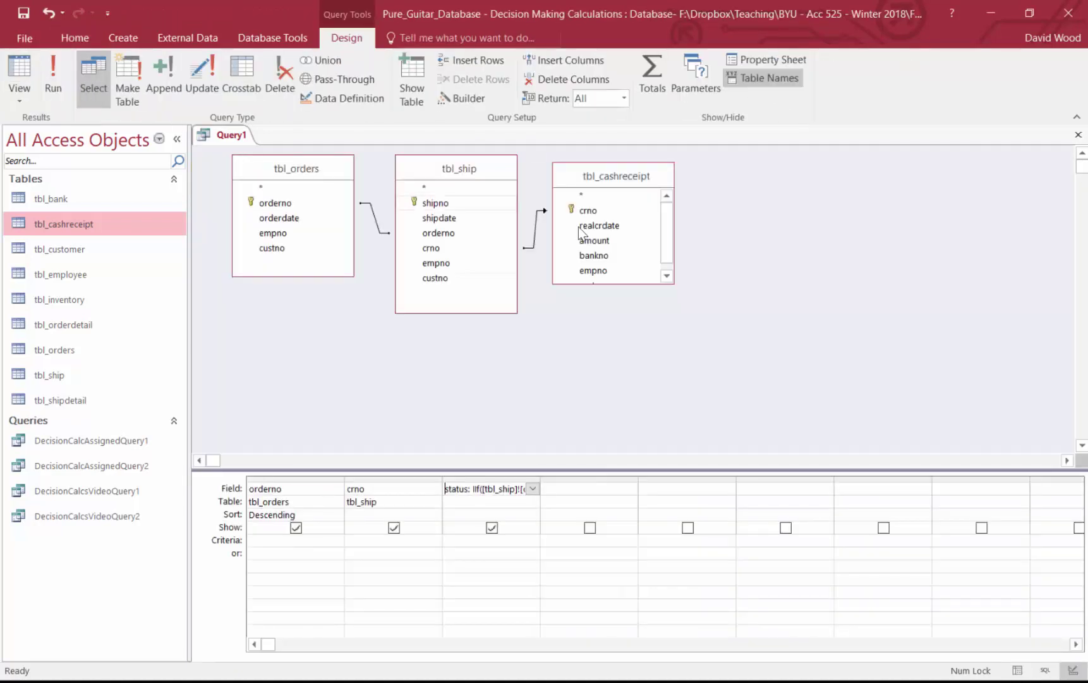
{"action": "left_click", "coordinate": [635, 177]}
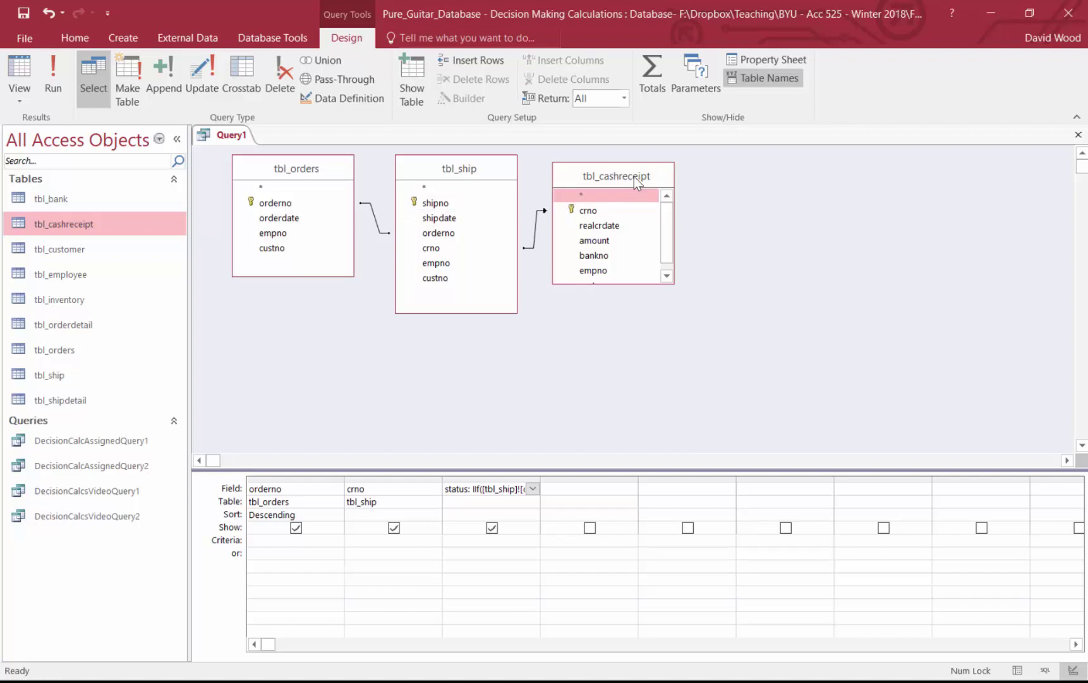
{"action": "key", "text": "Delete"}
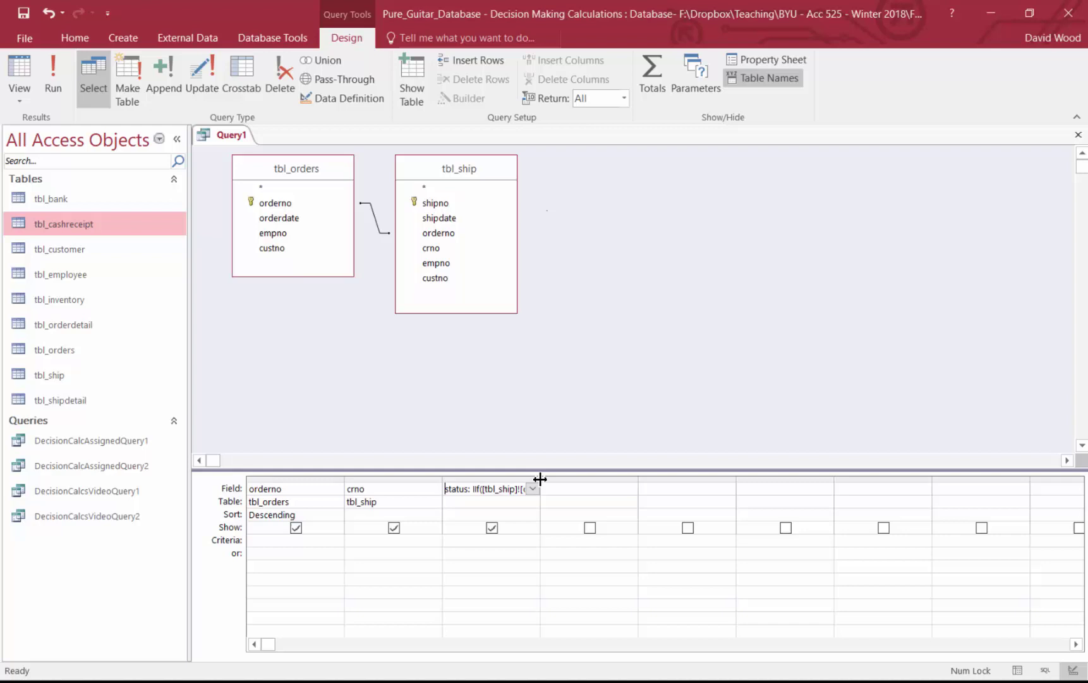
- Auto-fit the status column so its full IIf expression is visible
{"action": "double_click", "coordinate": [543, 479]}
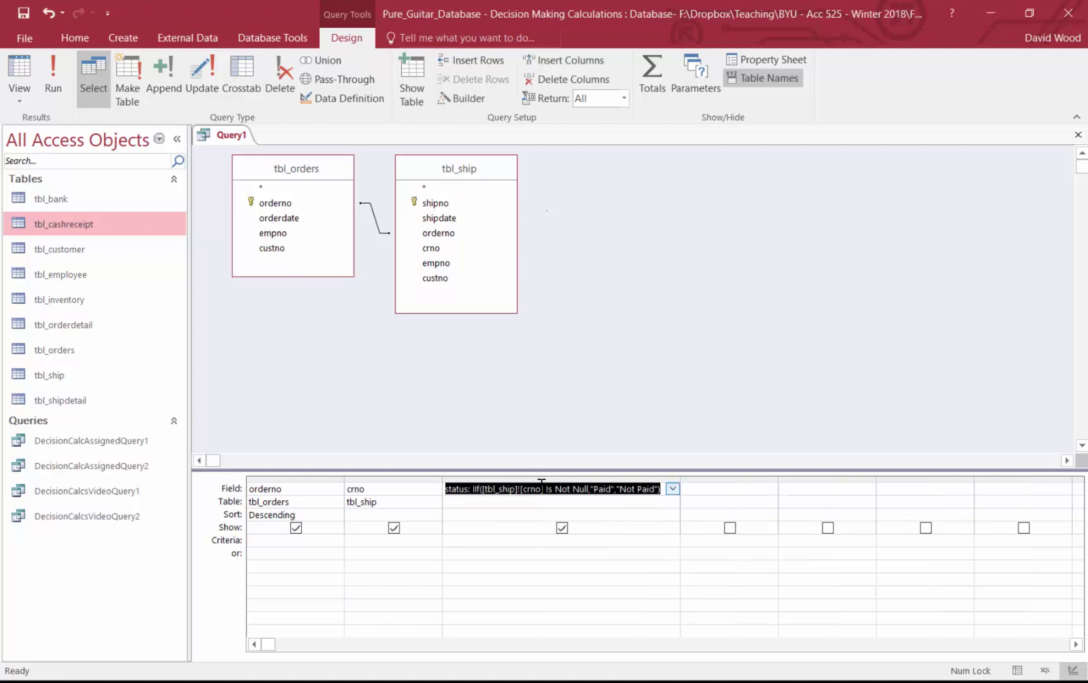
{"action": "left_click", "coordinate": [495, 490]}
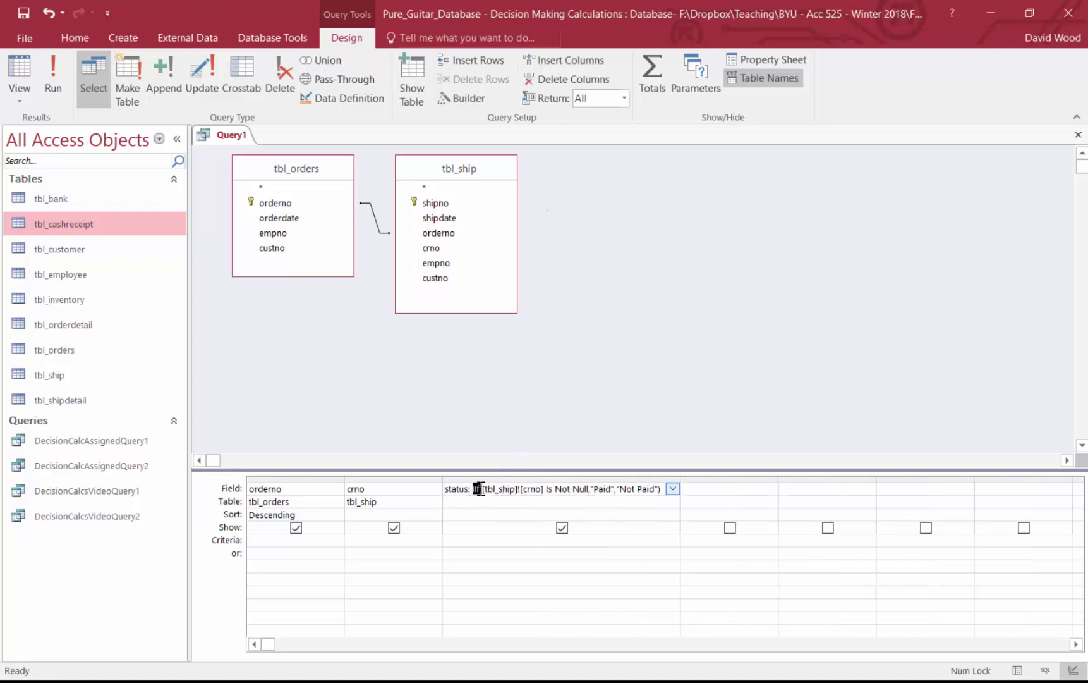
{"action": "left_click", "coordinate": [446, 387]}
{"action": "left_click", "coordinate": [87, 516]}
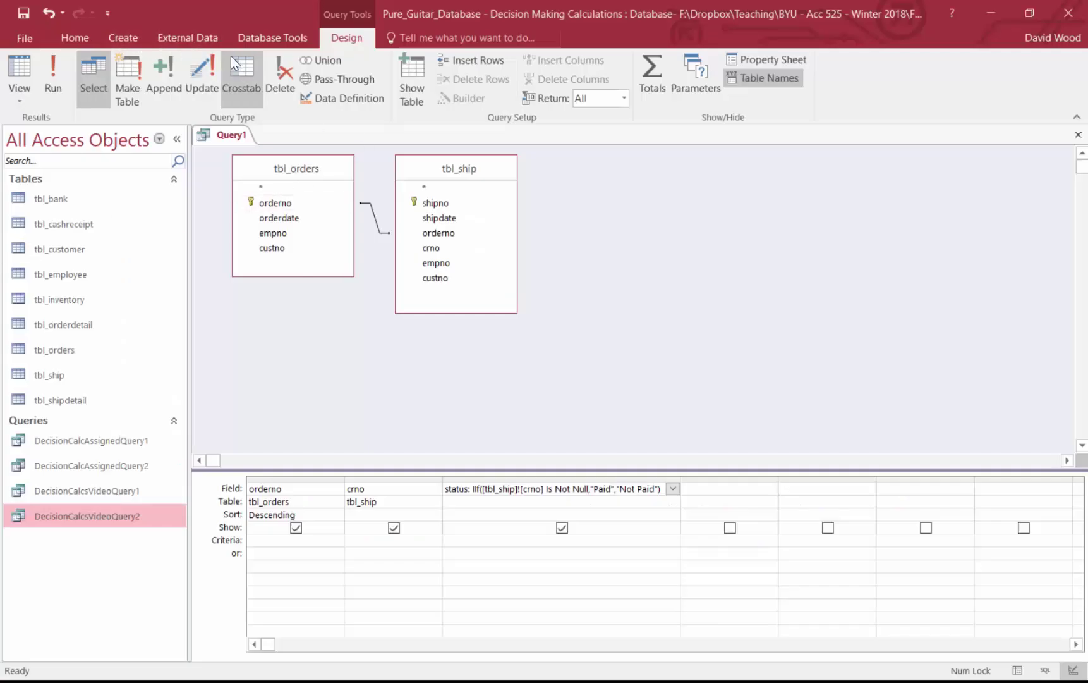
- Create a new query design, Query2, containing tbl_inventory
{"action": "left_click", "coordinate": [123, 38]}
{"action": "left_click", "coordinate": [244, 72]}
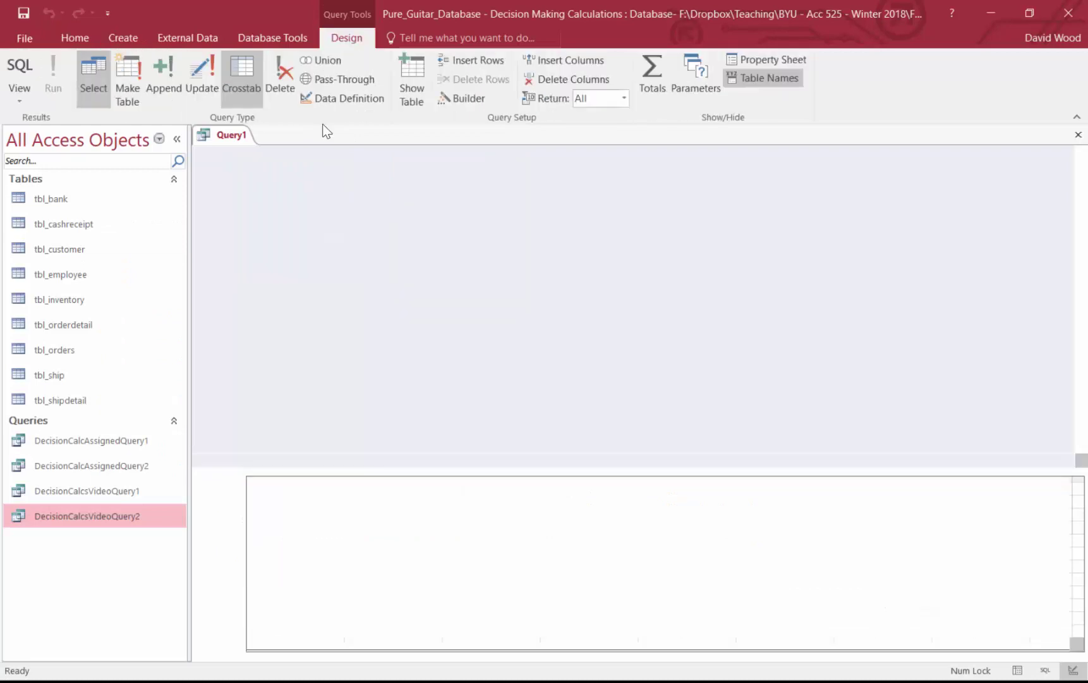
{"action": "left_click", "coordinate": [651, 260]}
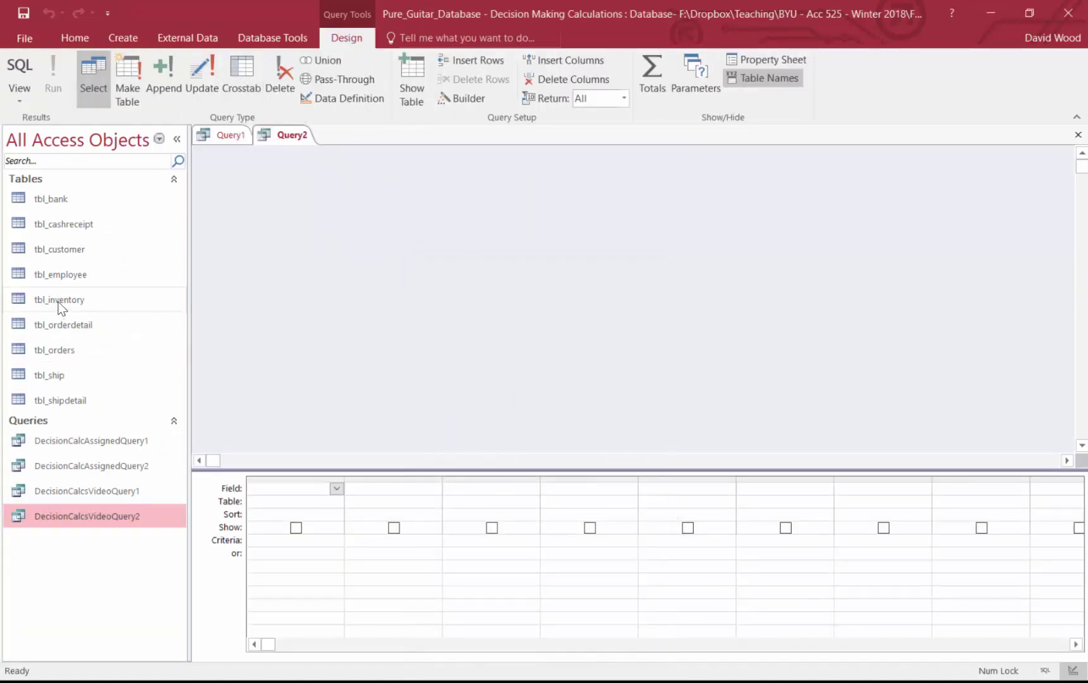
{"action": "left_click_drag", "start_coordinate": [58, 302], "coordinate": [283, 184]}
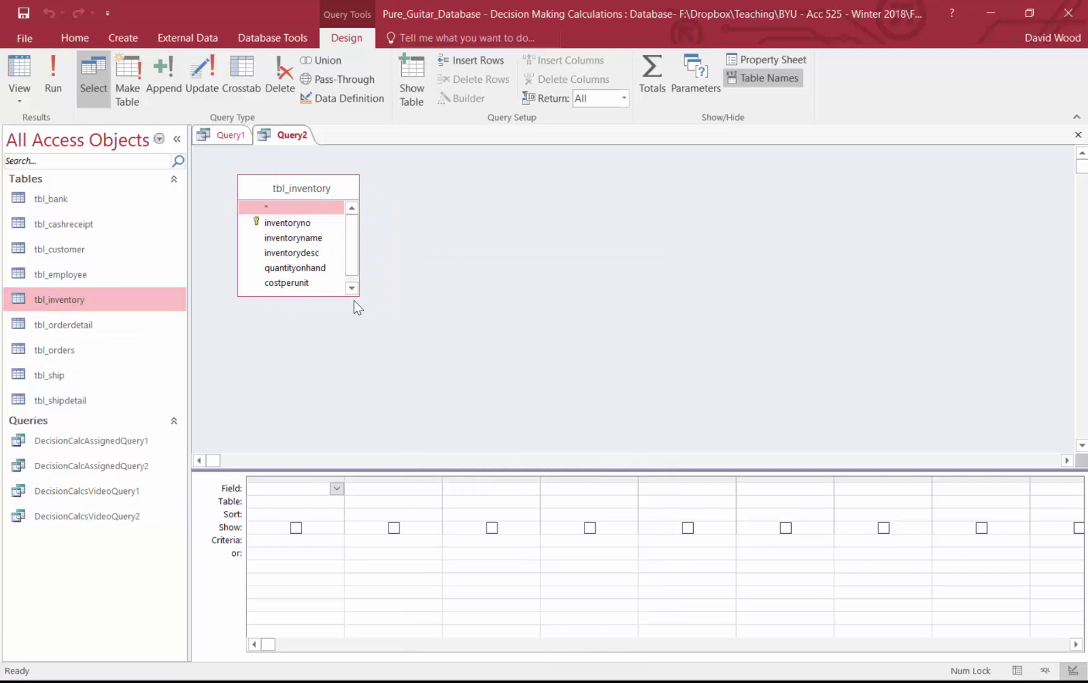
{"action": "left_click_drag", "start_coordinate": [358, 297], "coordinate": [381, 326]}
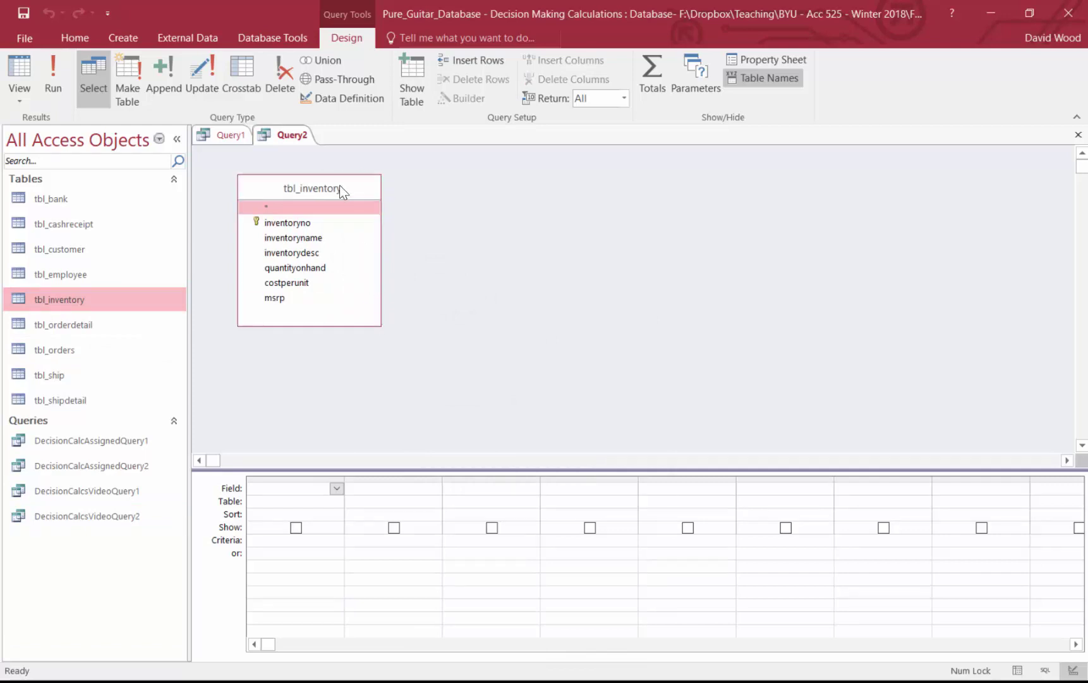
{"action": "left_click_drag", "start_coordinate": [344, 193], "coordinate": [337, 184]}
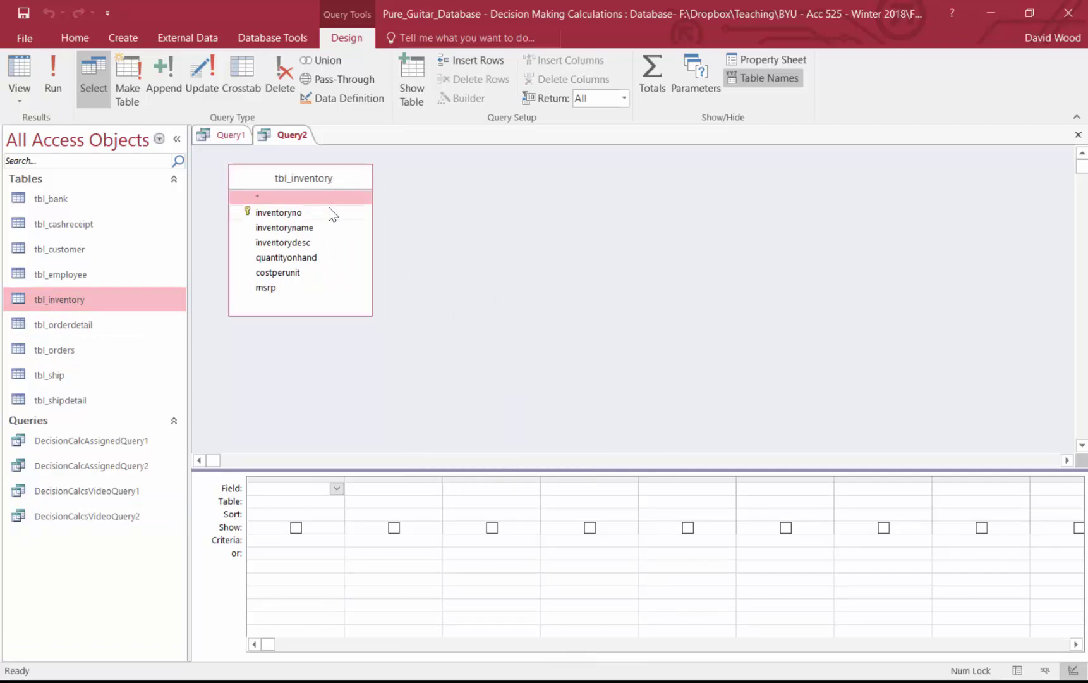
- Add inventoryno, inventoryname and inventorydesc, run the query, and review the 25 records
{"action": "double_click", "coordinate": [295, 217]}
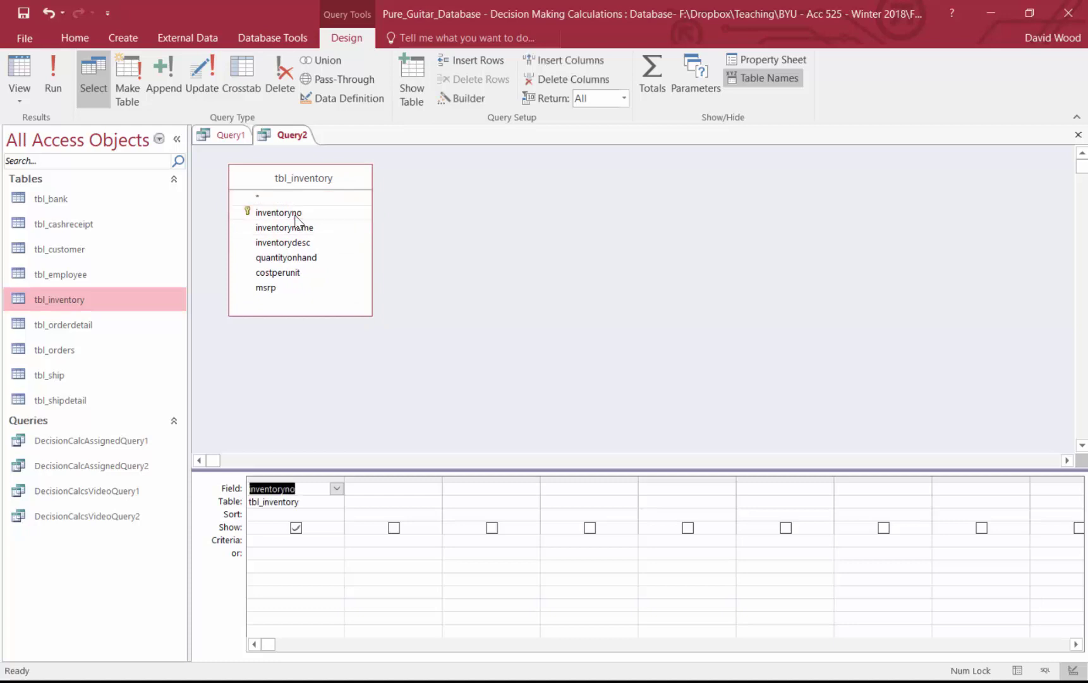
{"action": "double_click", "coordinate": [302, 229]}
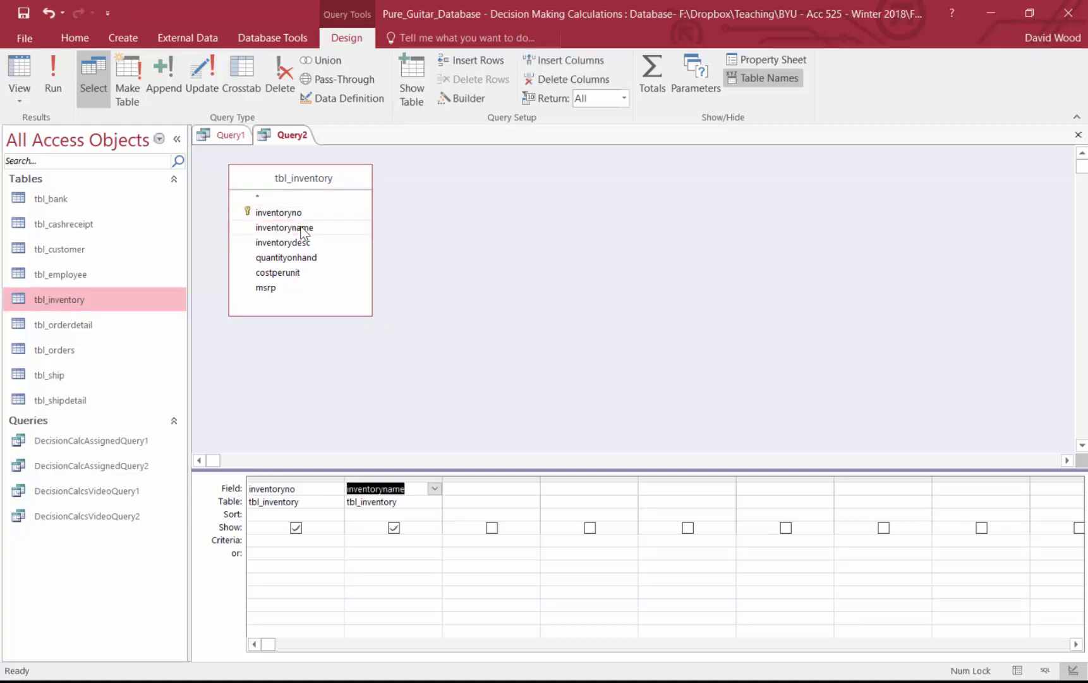
{"action": "double_click", "coordinate": [296, 243]}
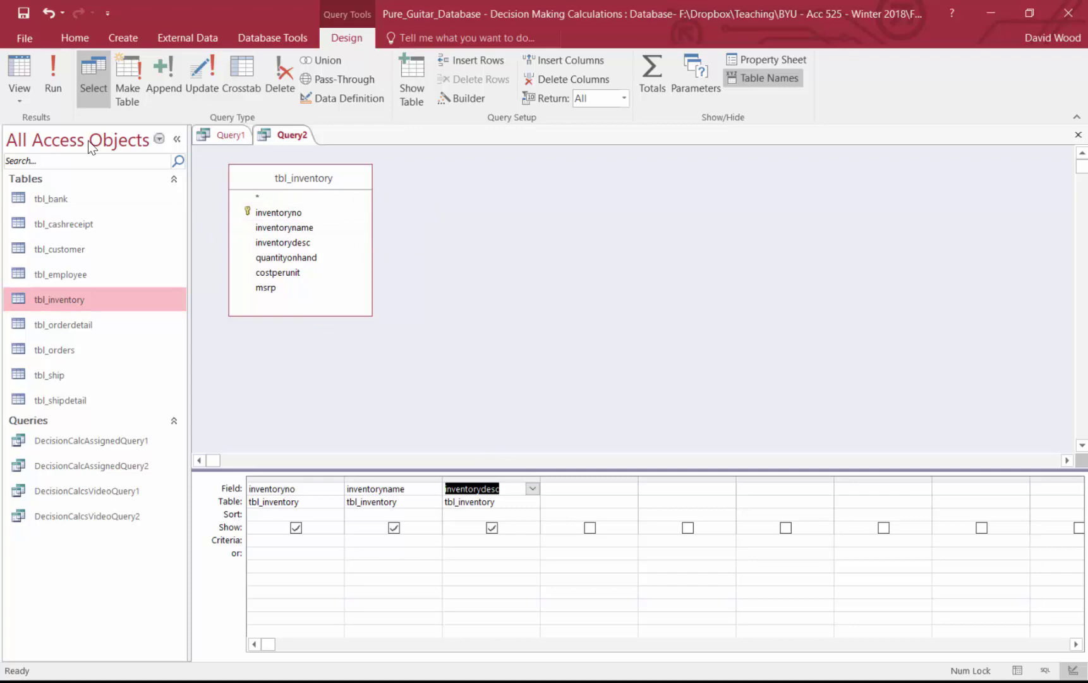
{"action": "left_click", "coordinate": [19, 66]}
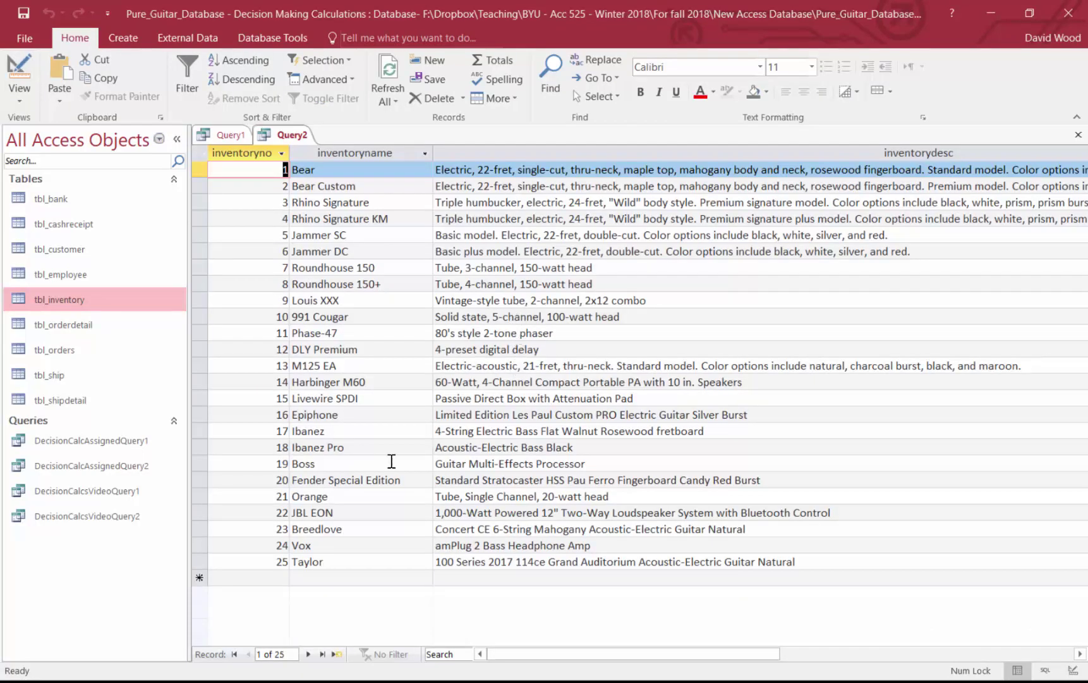
{"action": "left_click_drag", "start_coordinate": [527, 655], "coordinate": [671, 657]}
{"action": "left_click_drag", "start_coordinate": [787, 657], "coordinate": [566, 657]}
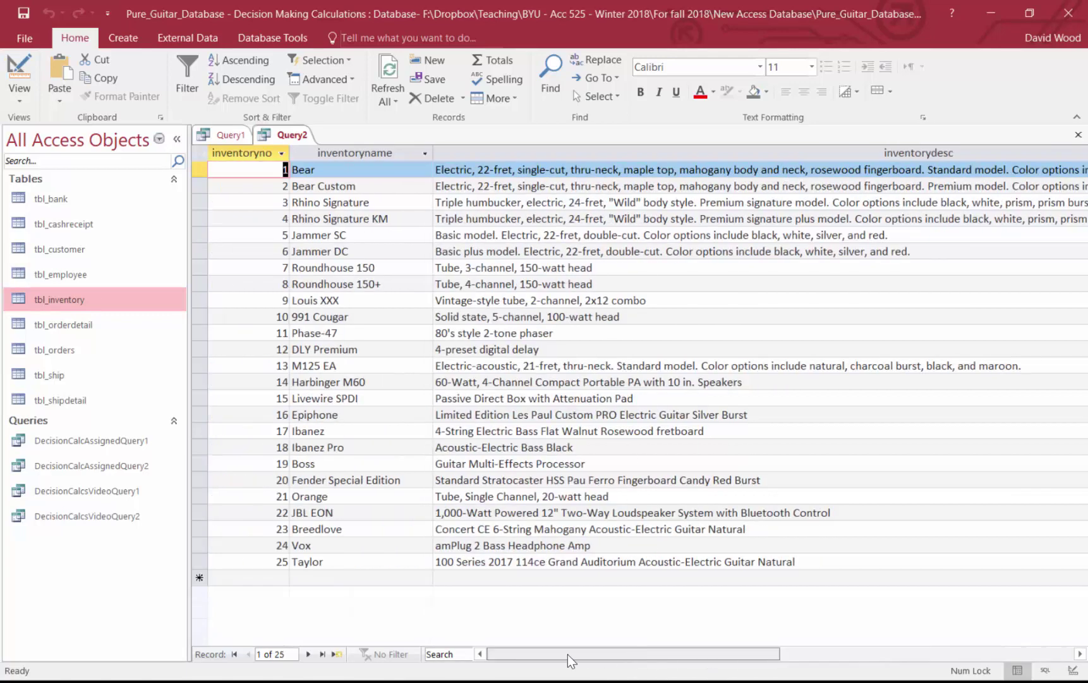
- Back in Design view, begin simplifydesc: IIF( in the fourth column's Expression Builder
{"action": "left_click", "coordinate": [27, 68]}
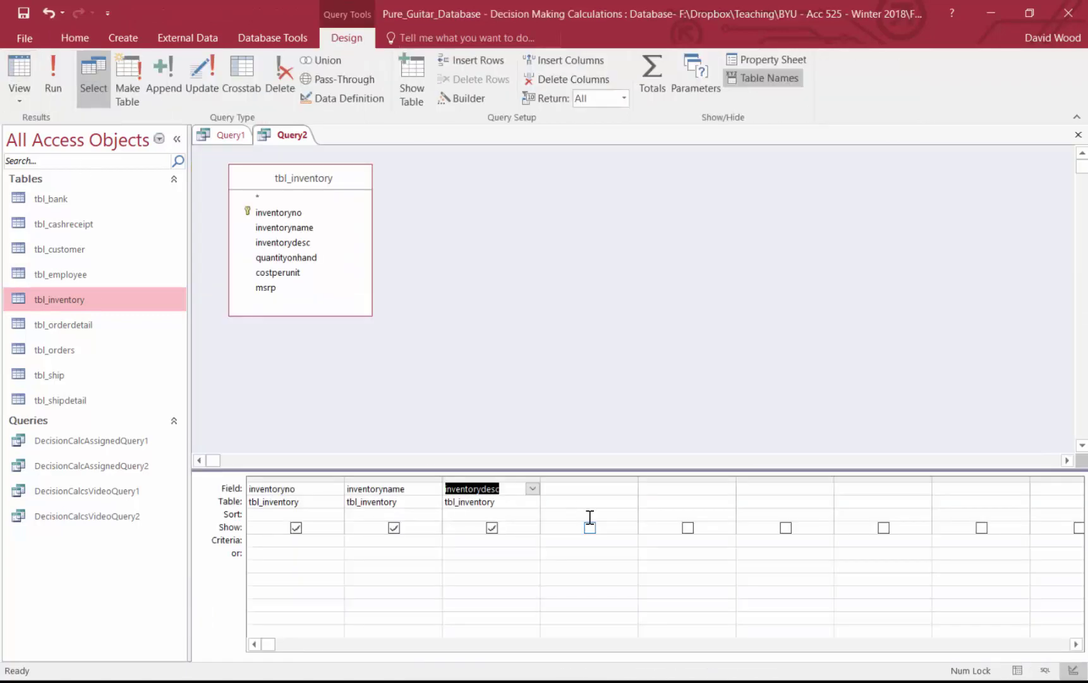
{"action": "left_click", "coordinate": [586, 490]}
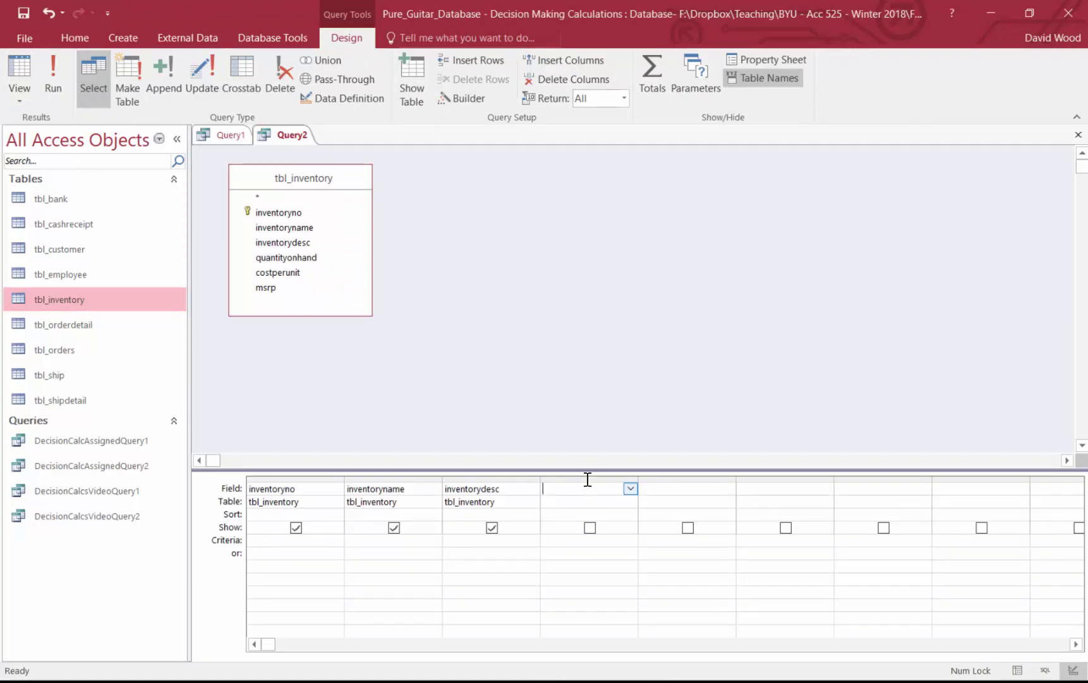
{"action": "left_click", "coordinate": [467, 98]}
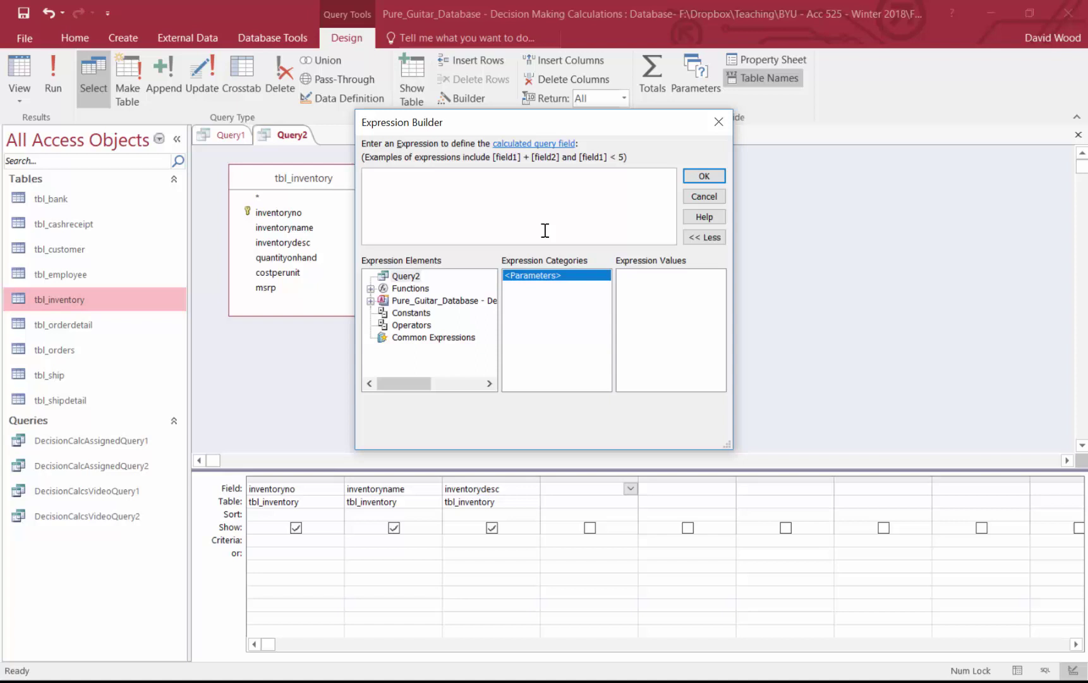
{"action": "type", "text": "simplifydesc: IIF("}
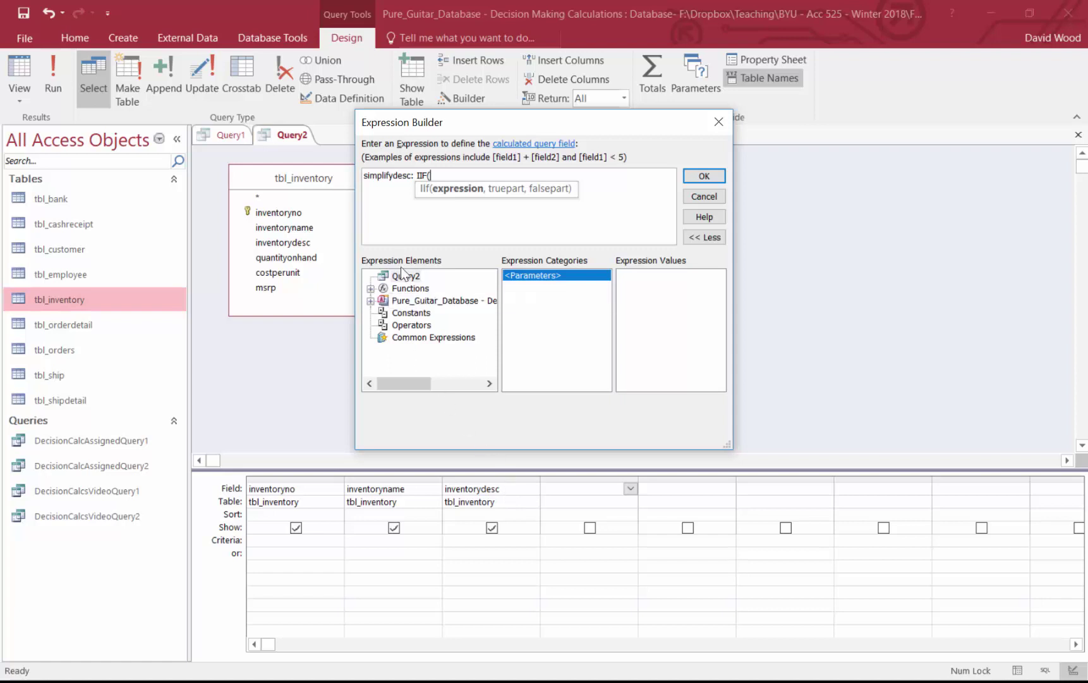
- Browse the Built-In Functions and add len( to the expression
{"action": "left_click", "coordinate": [371, 288]}
{"action": "left_click", "coordinate": [423, 302]}
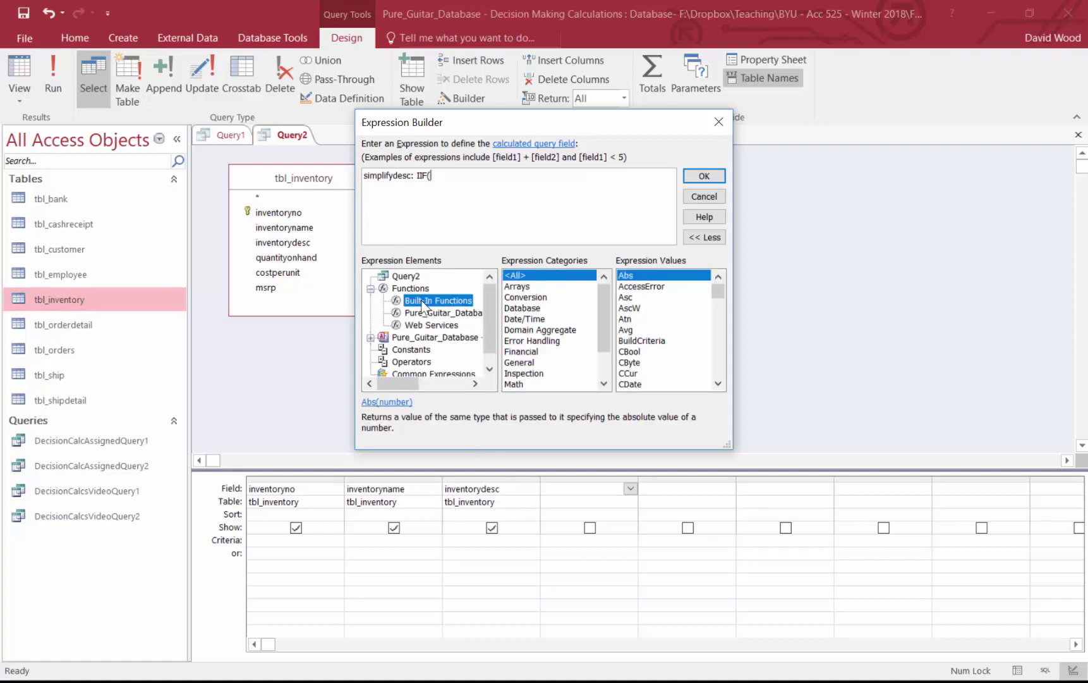
{"action": "scroll", "coordinate": [605, 318], "scroll_direction": "down", "scroll_amount": 2}
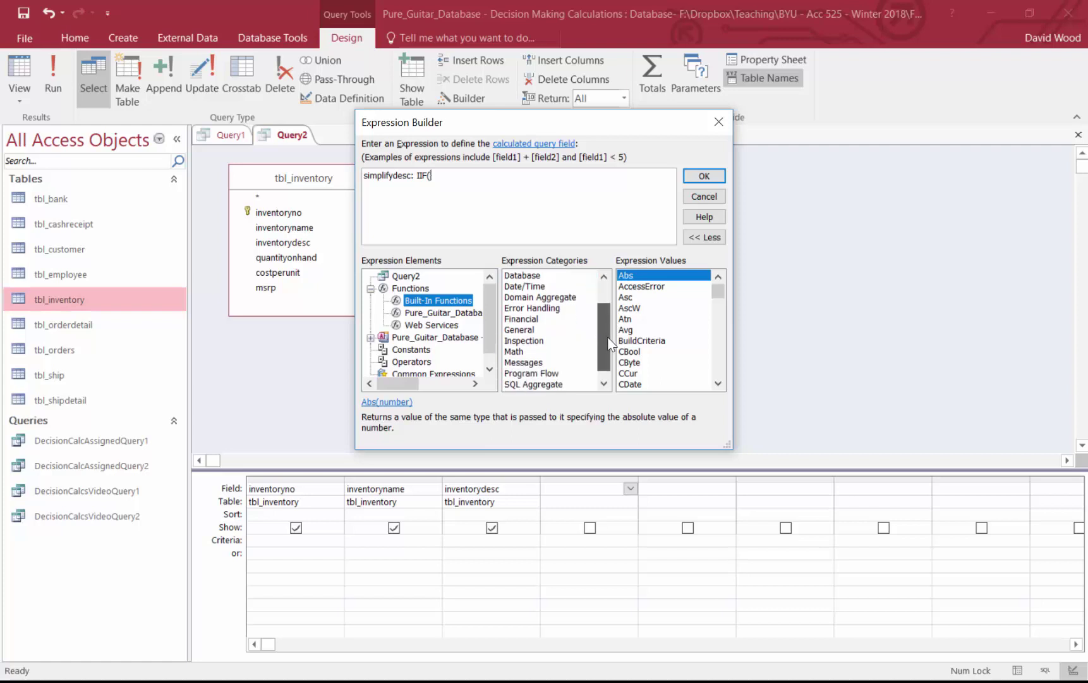
{"action": "scroll", "coordinate": [609, 346], "scroll_direction": "up", "scroll_amount": 2}
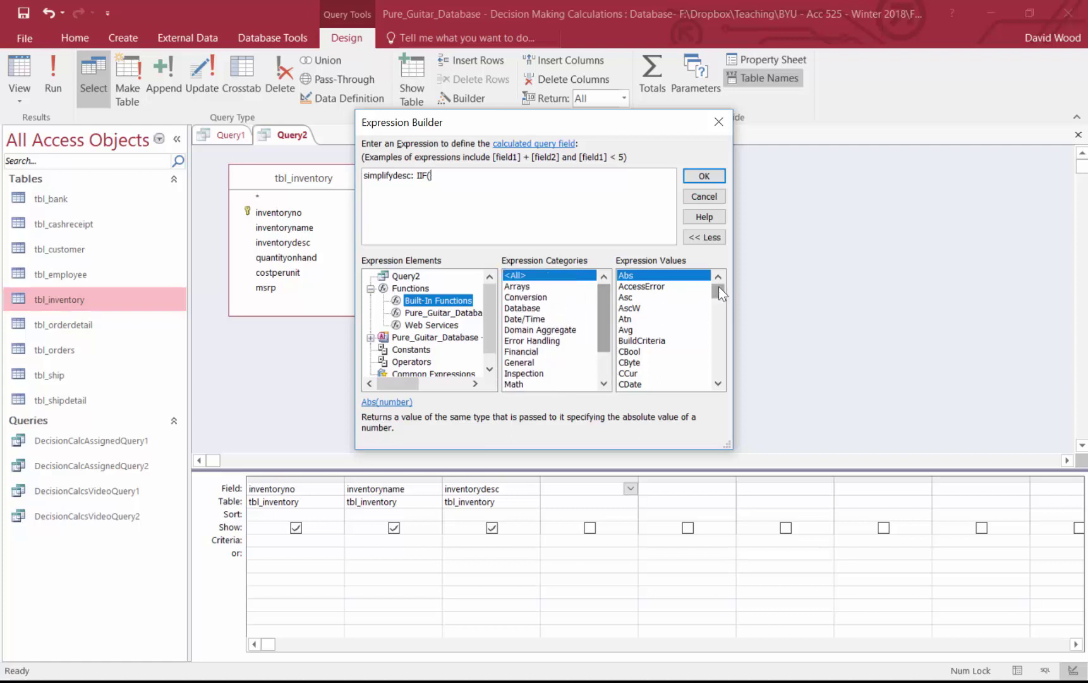
{"action": "mouse_move", "coordinate": [719, 286]}
{"action": "left_mouse_down"}
{"action": "mouse_move", "coordinate": [719, 315]}
{"action": "mouse_move", "coordinate": [720, 272]}
{"action": "left_mouse_up"}
{"action": "left_click", "coordinate": [437, 175]}
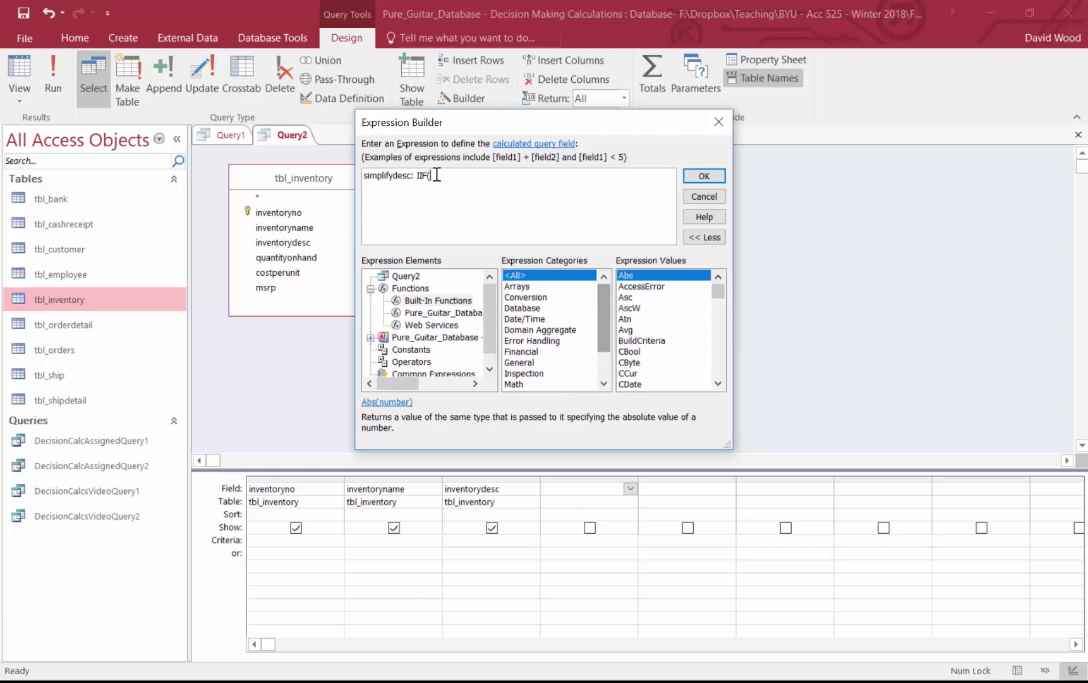
{"action": "type", "text": "len"}
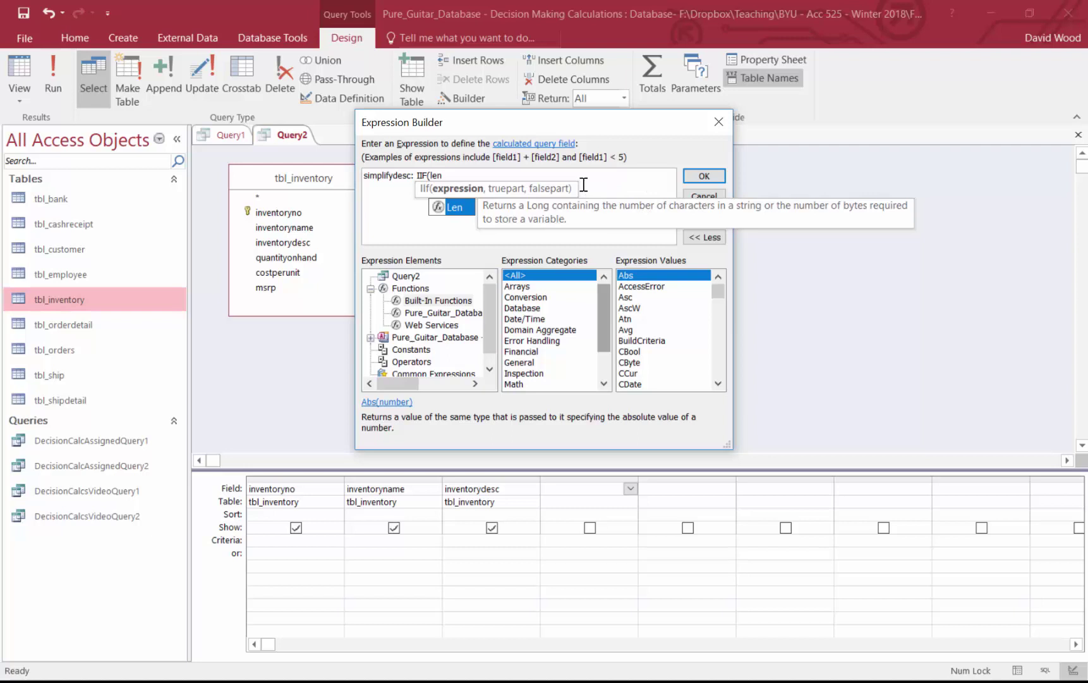
{"action": "type", "text": "("}
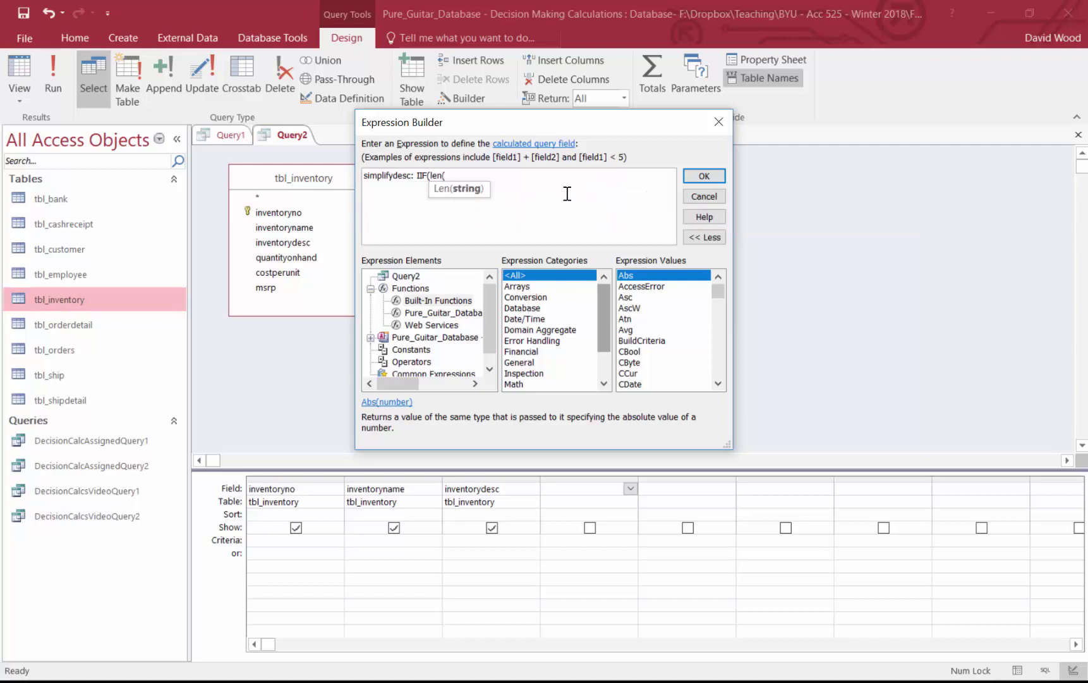
- Insert tbl_inventory's inventorydesc into len() and add the >100 test
{"action": "left_click", "coordinate": [368, 338]}
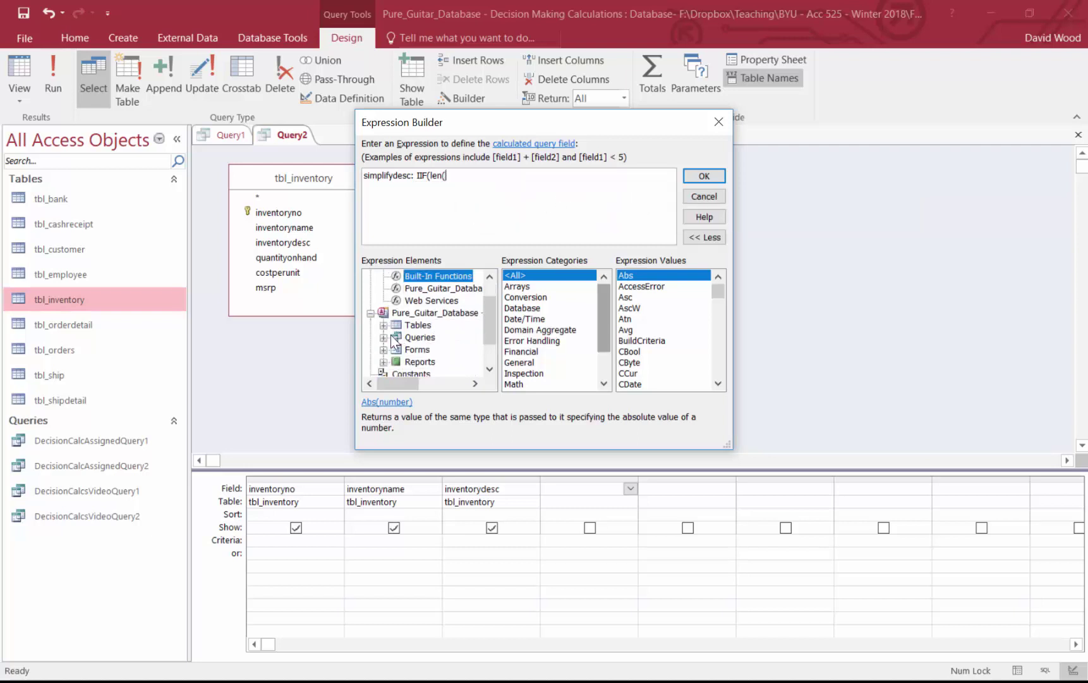
{"action": "left_click", "coordinate": [384, 325]}
{"action": "left_click", "coordinate": [442, 336]}
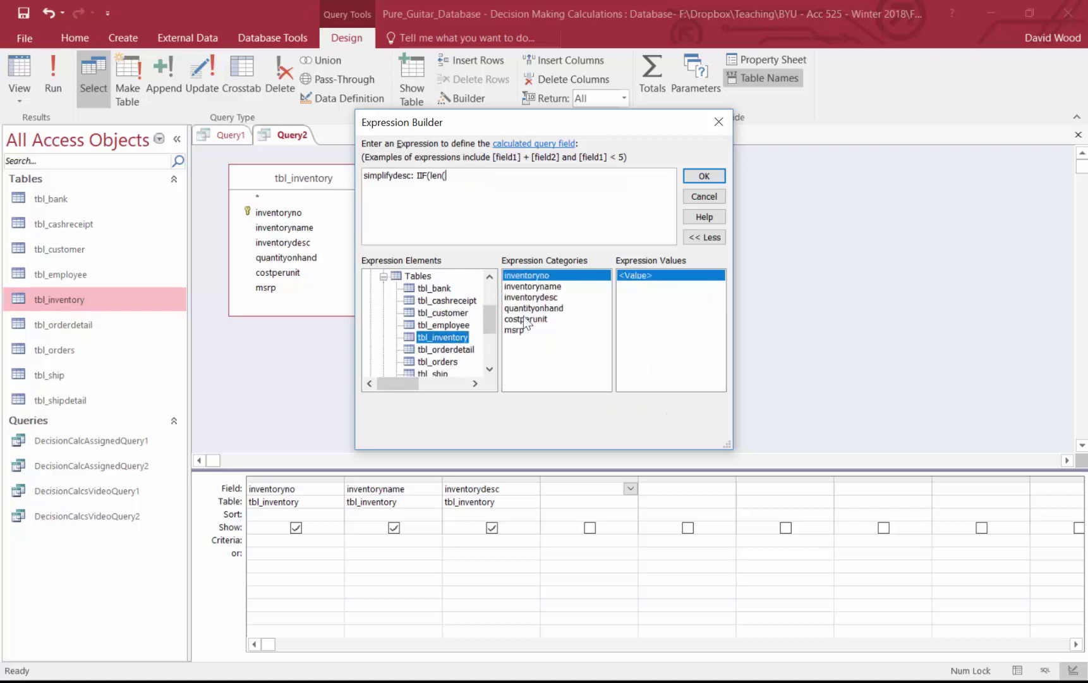
{"action": "double_click", "coordinate": [556, 296]}
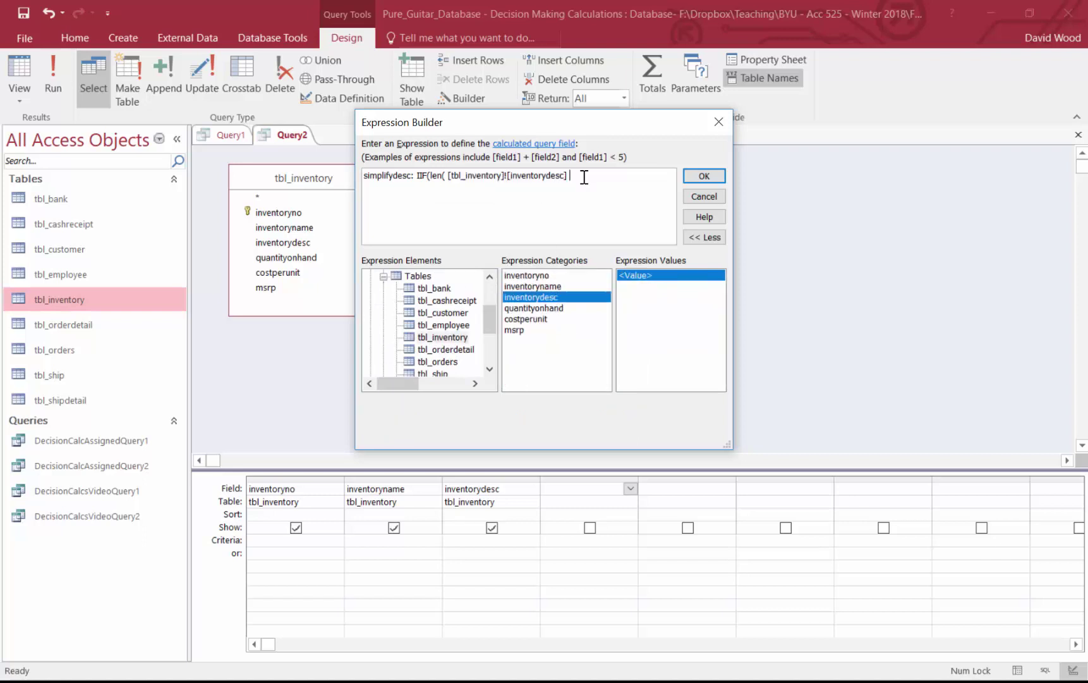
{"action": "type", "text": ")"}
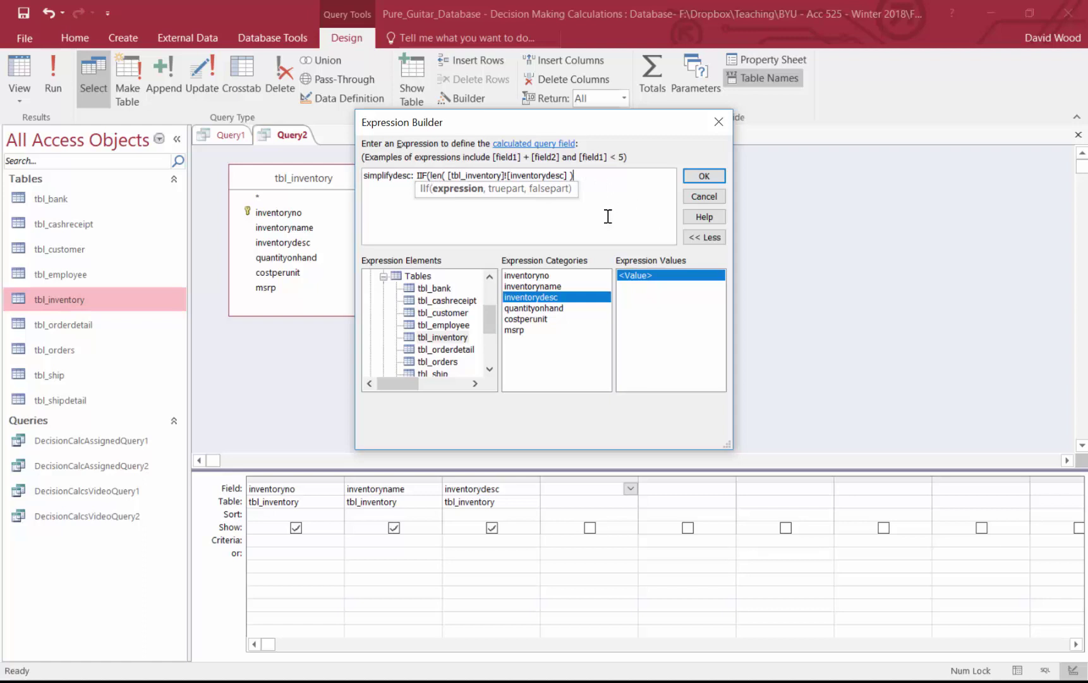
{"action": "type", "text": ">100"}
- Complete the IIf with "Yes" and "No" results and confirm the simplifydesc field
{"action": "left_click", "coordinate": [575, 177]}
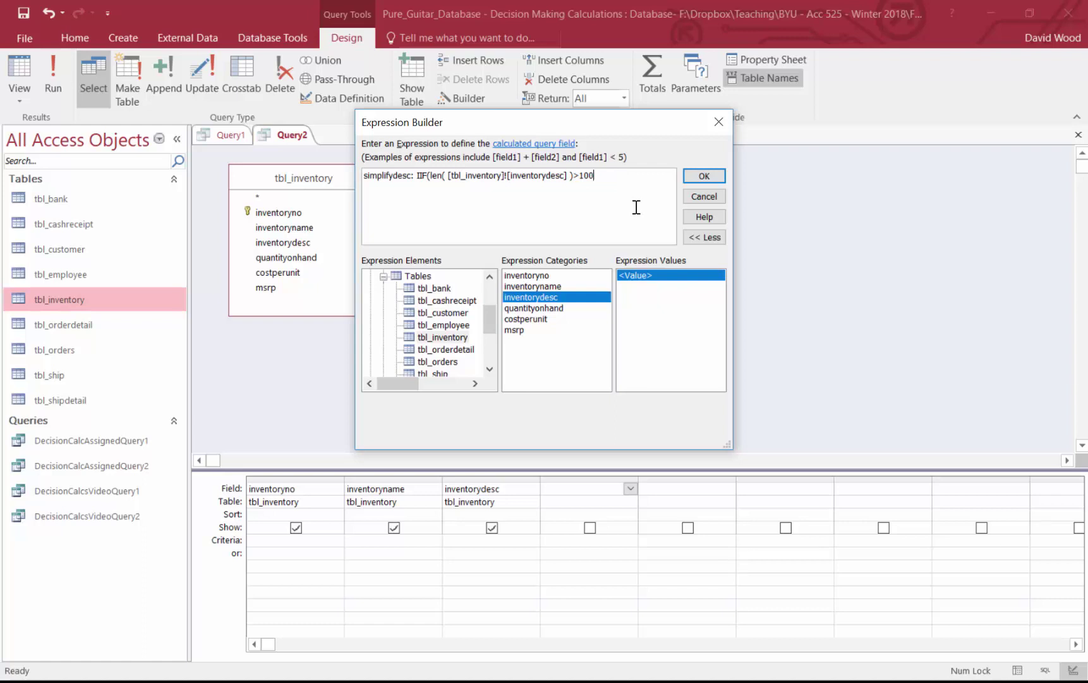
{"action": "type", "text": ","}
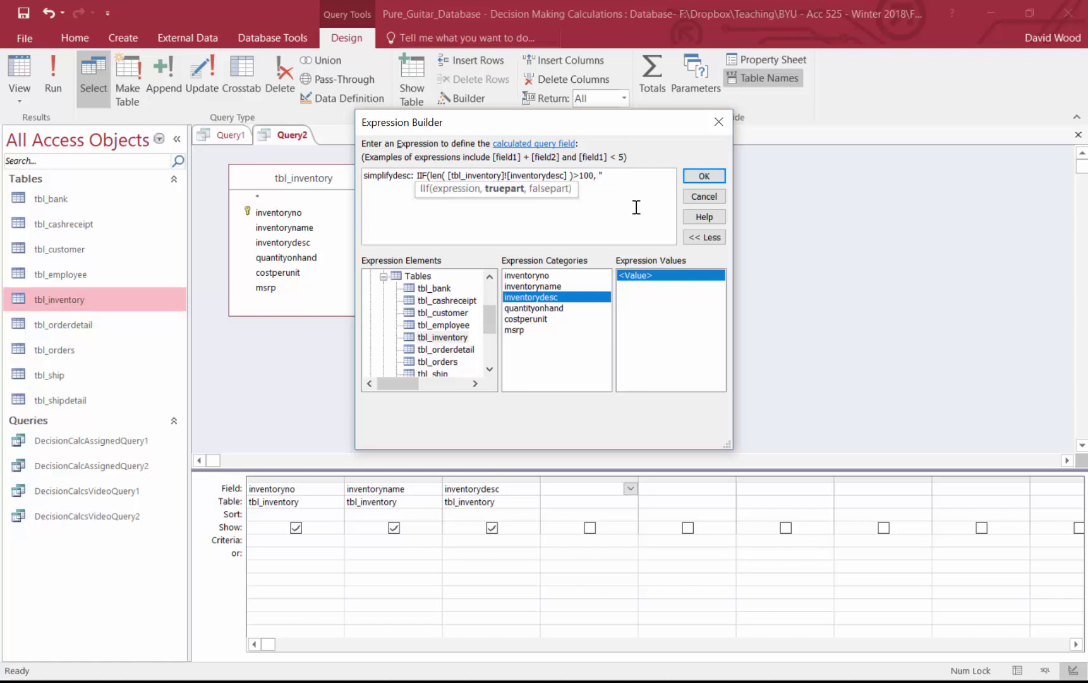
{"action": "type", "text": " \"Yes\", \"No"}
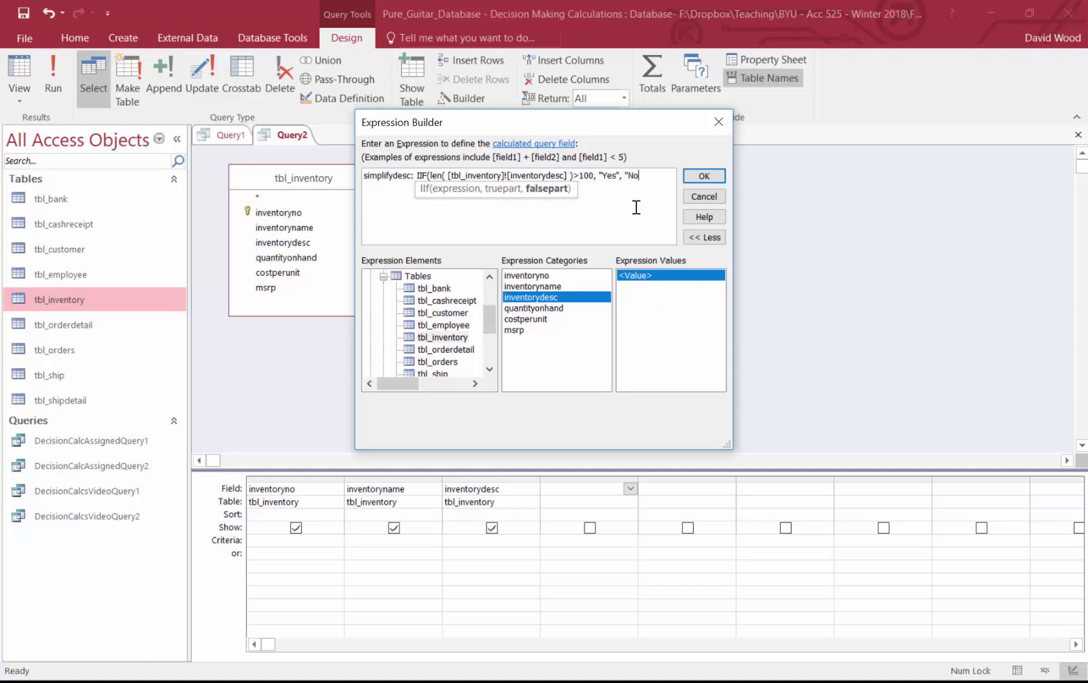
{"action": "type", "text": "\")"}
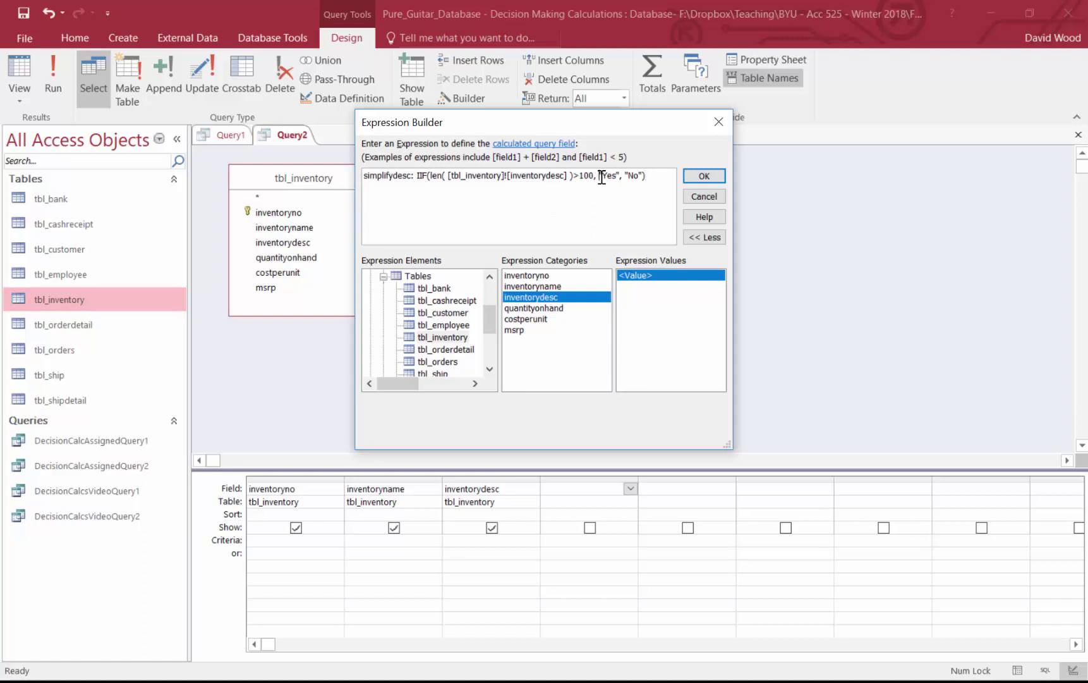
{"action": "left_click_drag", "start_coordinate": [599, 177], "coordinate": [620, 177]}
{"action": "left_click", "coordinate": [702, 177]}
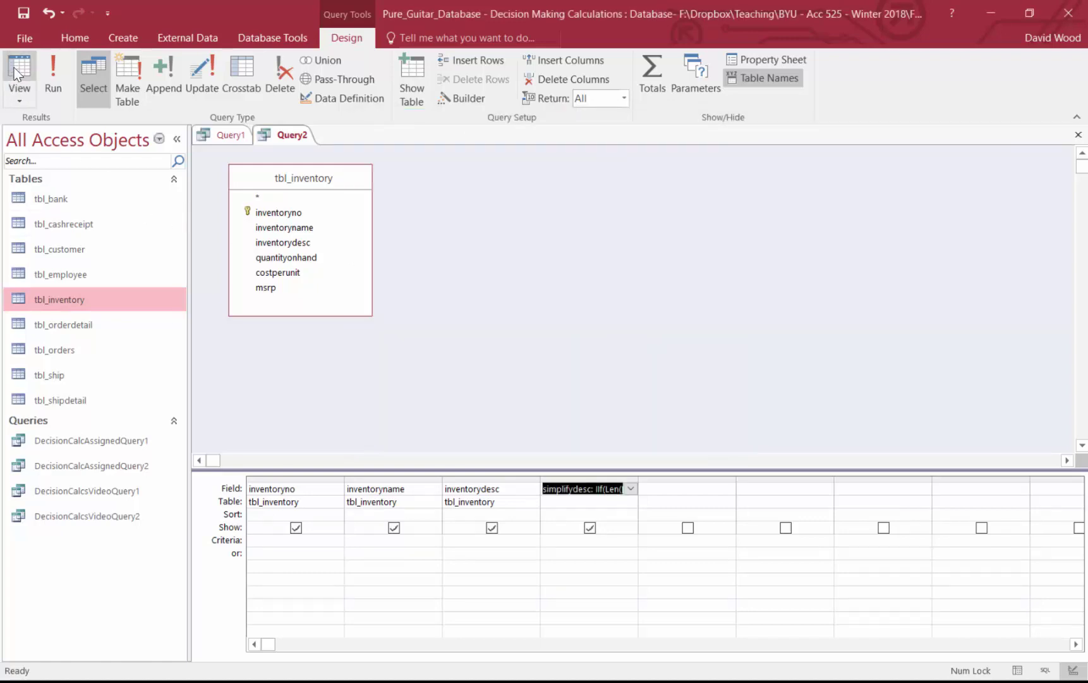
- Run Query2 and set the inventorydesc column width to 25 to reveal the simplifydesc Yes/No values
{"action": "left_click", "coordinate": [6, 71]}
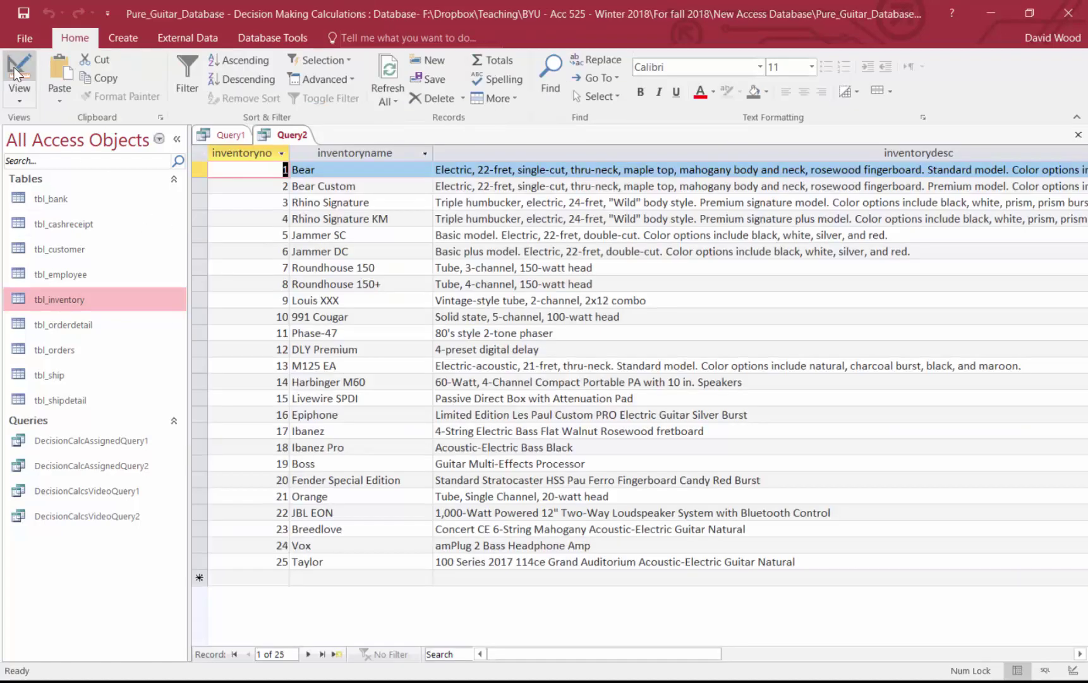
{"action": "left_click", "coordinate": [512, 153]}
{"action": "right_click", "coordinate": [512, 155]}
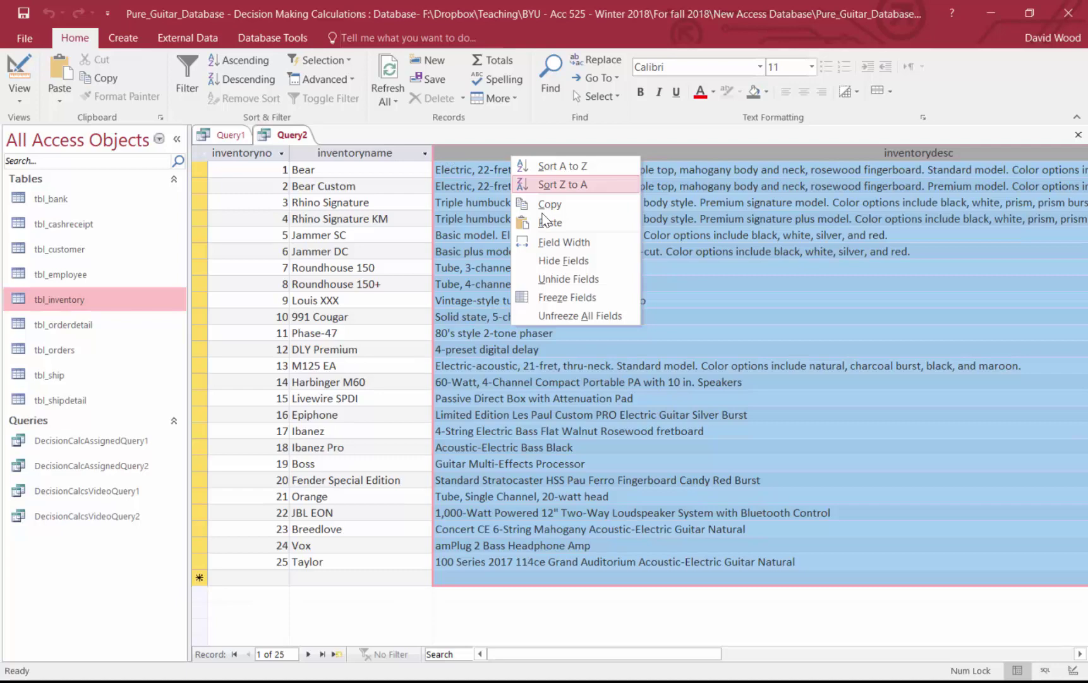
{"action": "left_click", "coordinate": [540, 244]}
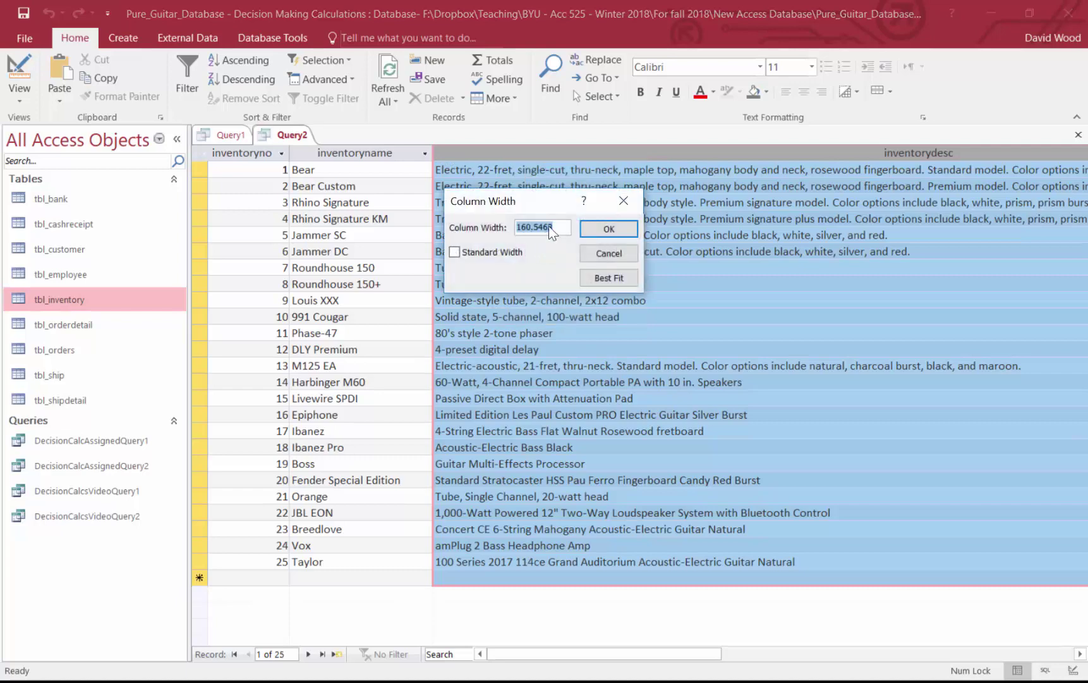
{"action": "left_click", "coordinate": [609, 228]}
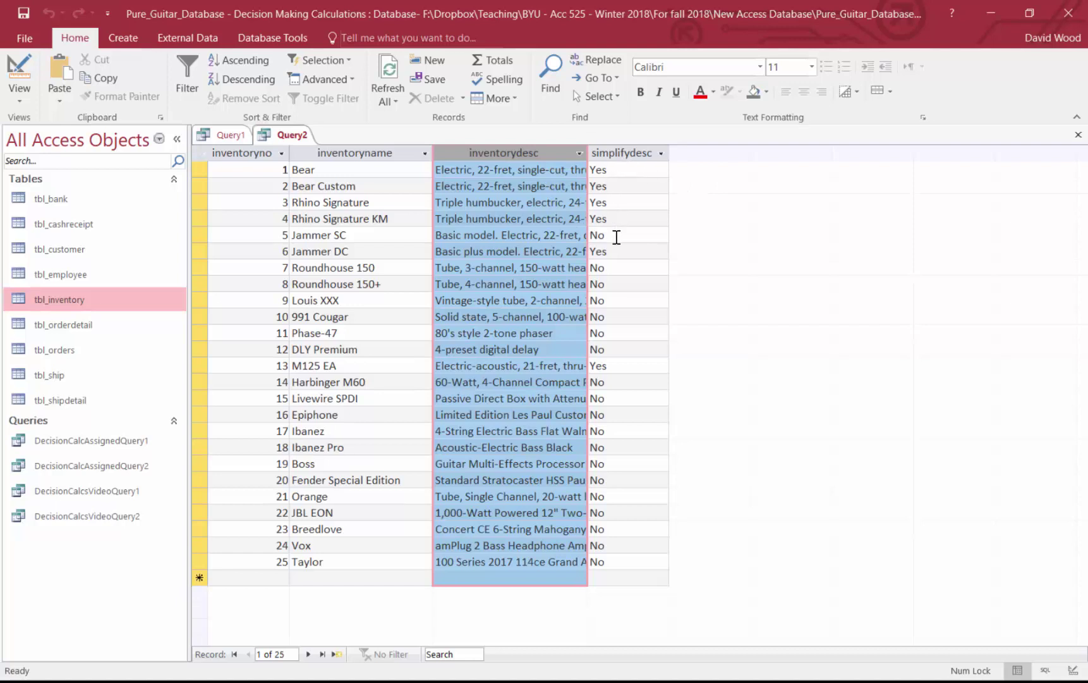
{"action": "left_click", "coordinate": [558, 415]}
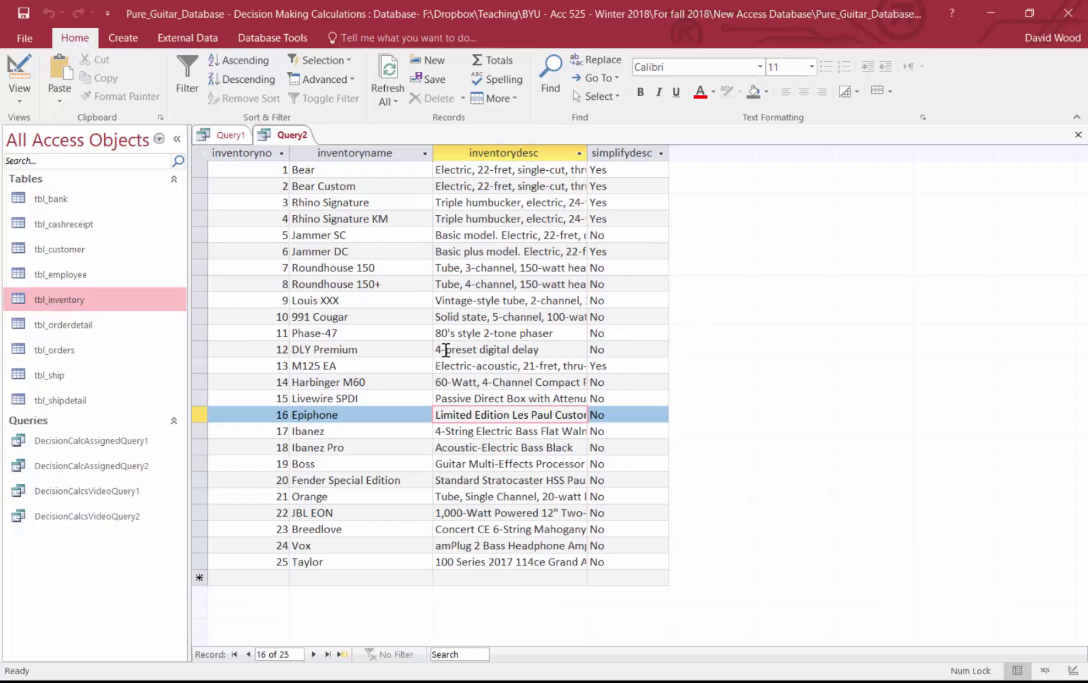
- Switch Query2 back to Design View to show inventoryno, inventoryname, inventorydesc and simplifydesc
{"action": "left_click", "coordinate": [19, 69]}
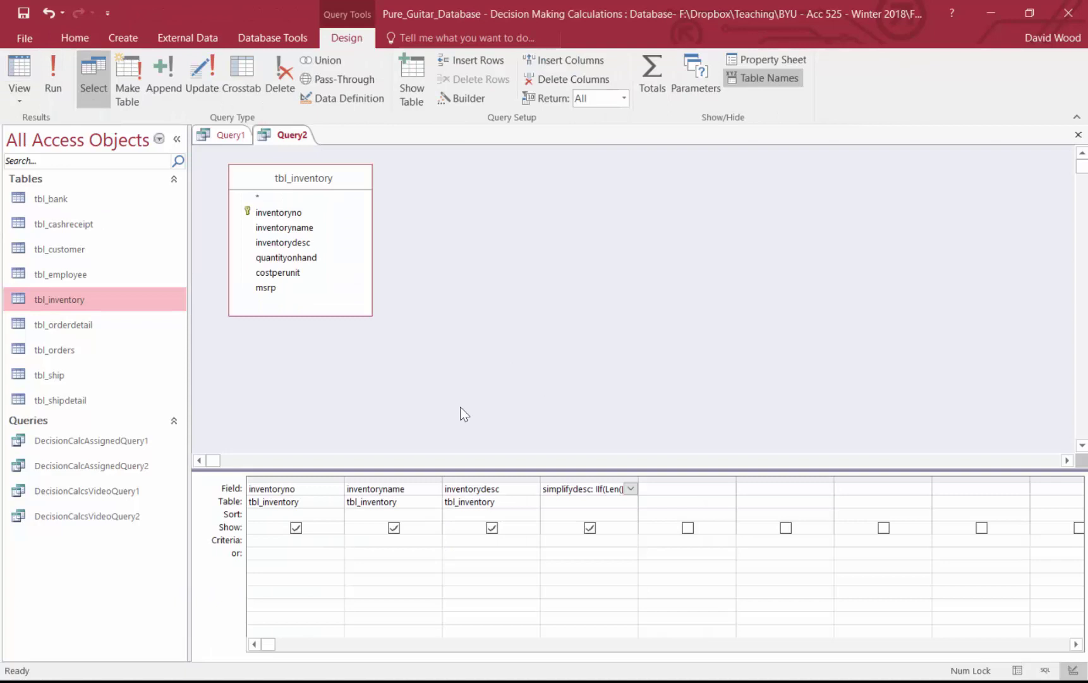